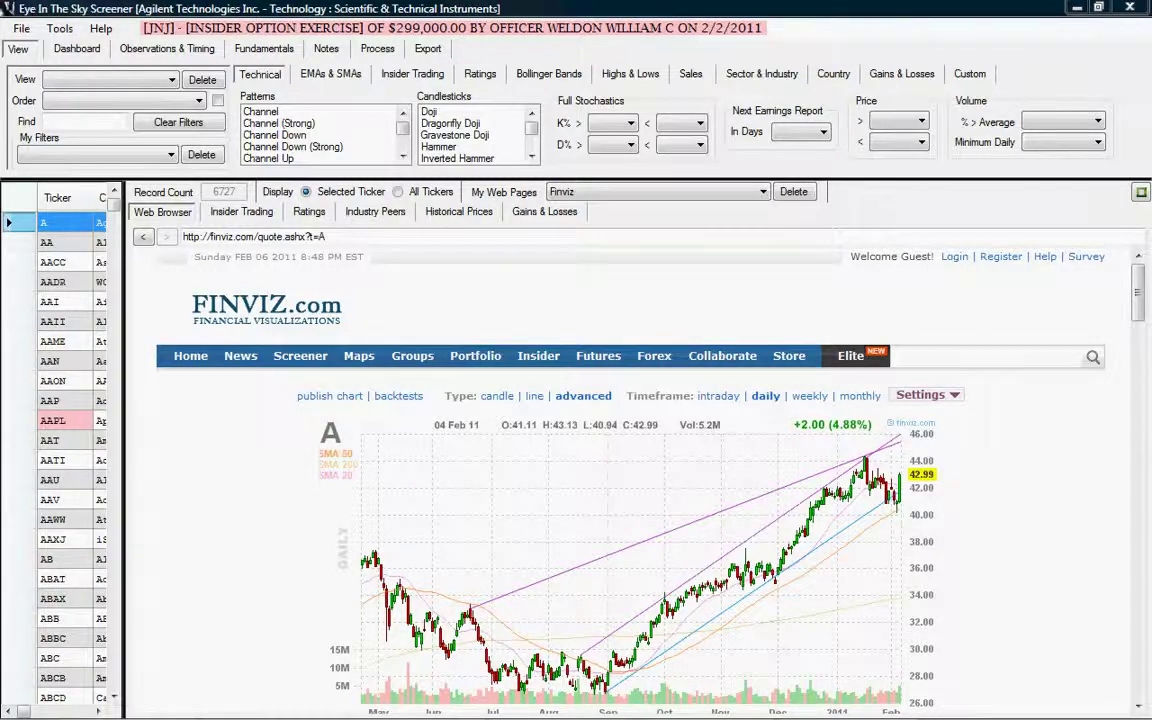
Step: Apply the saved Bottom Reversals filter and examine which chart patterns it selects
left_click(172, 156)
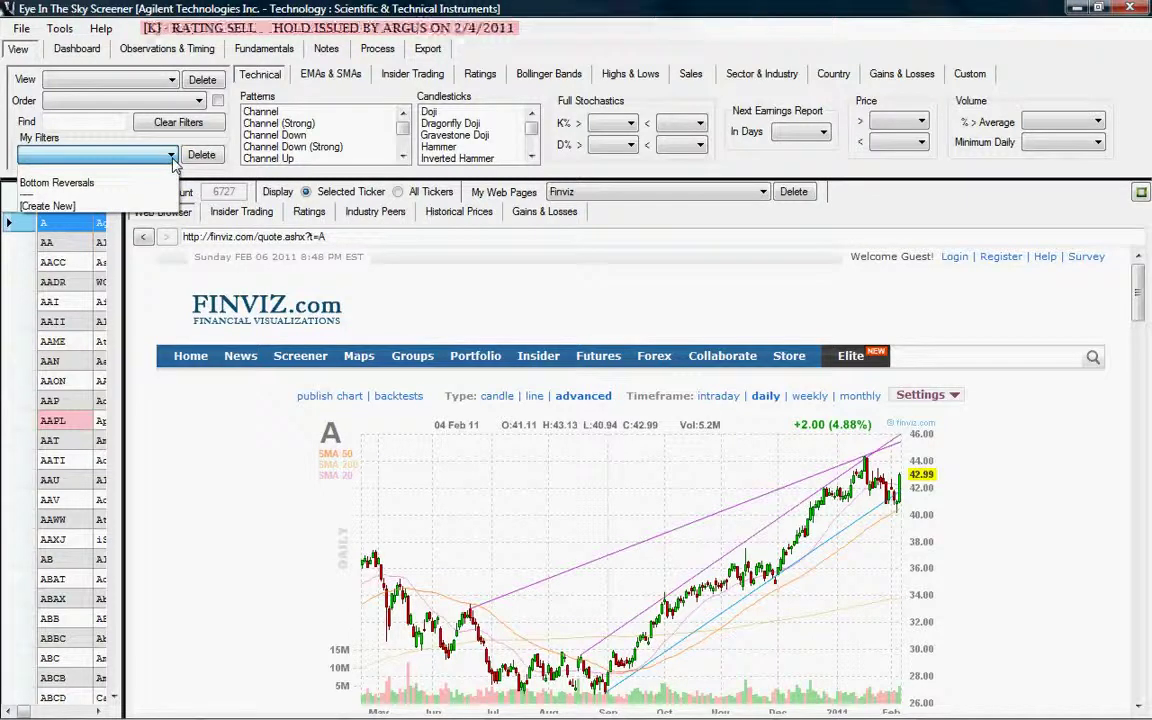
left_click(145, 186)
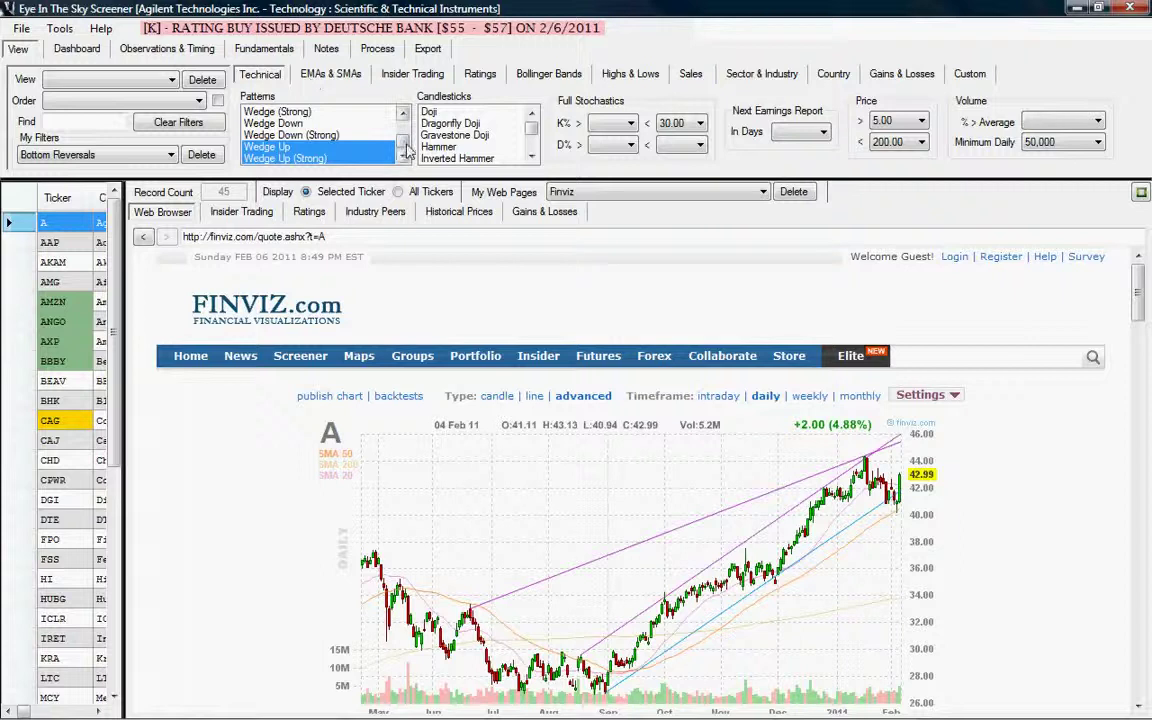
scroll(365, 135, "up", 5)
left_click(360, 147)
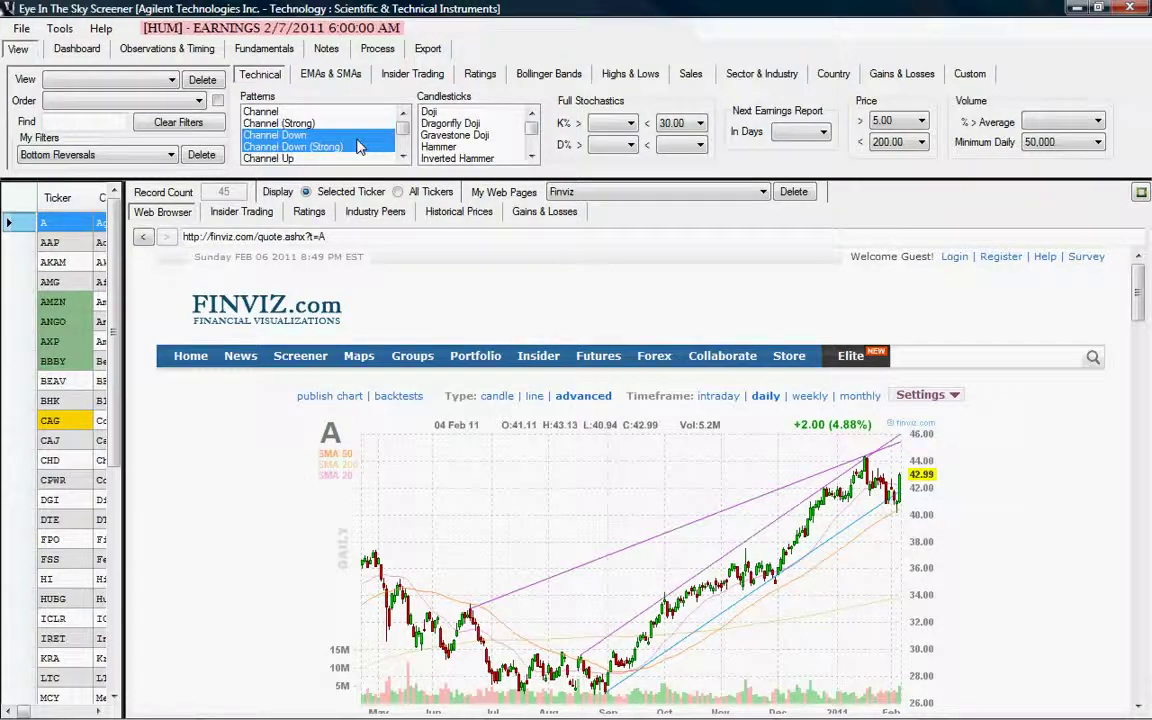
left_click(402, 158)
left_click(402, 158)
left_click(402, 158)
left_click(402, 158)
left_click(402, 158)
left_click(402, 158)
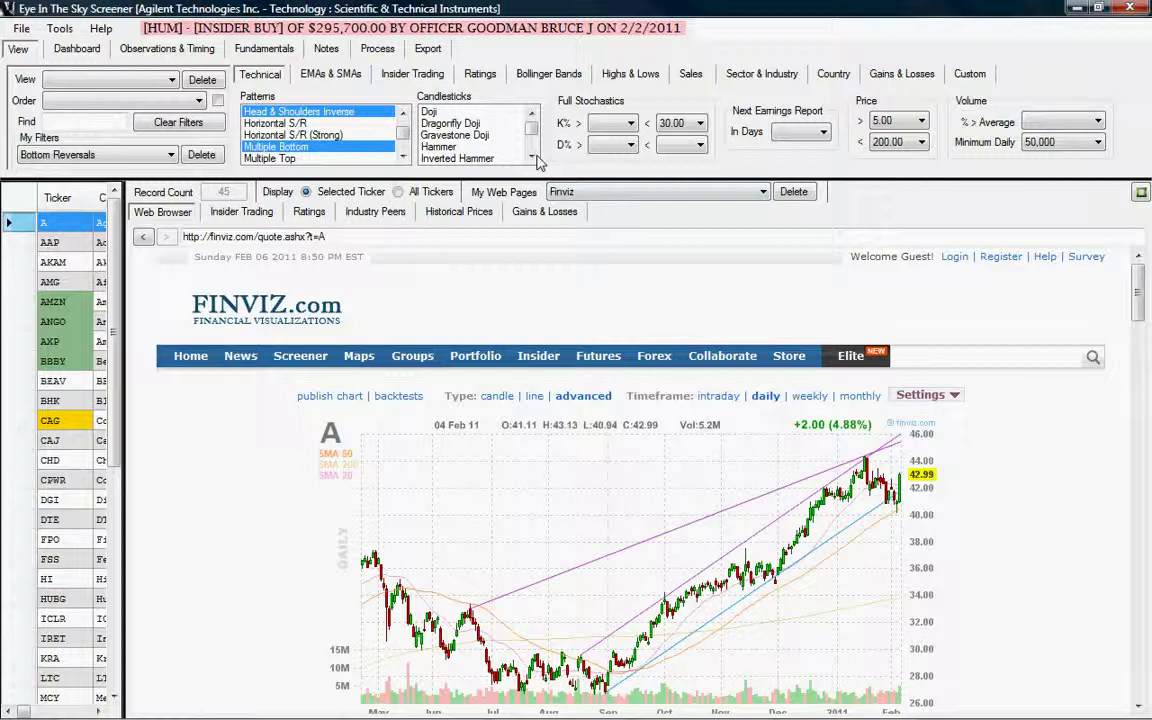
Step: Look through the candlestick patterns available for technical filtering
left_click(532, 158)
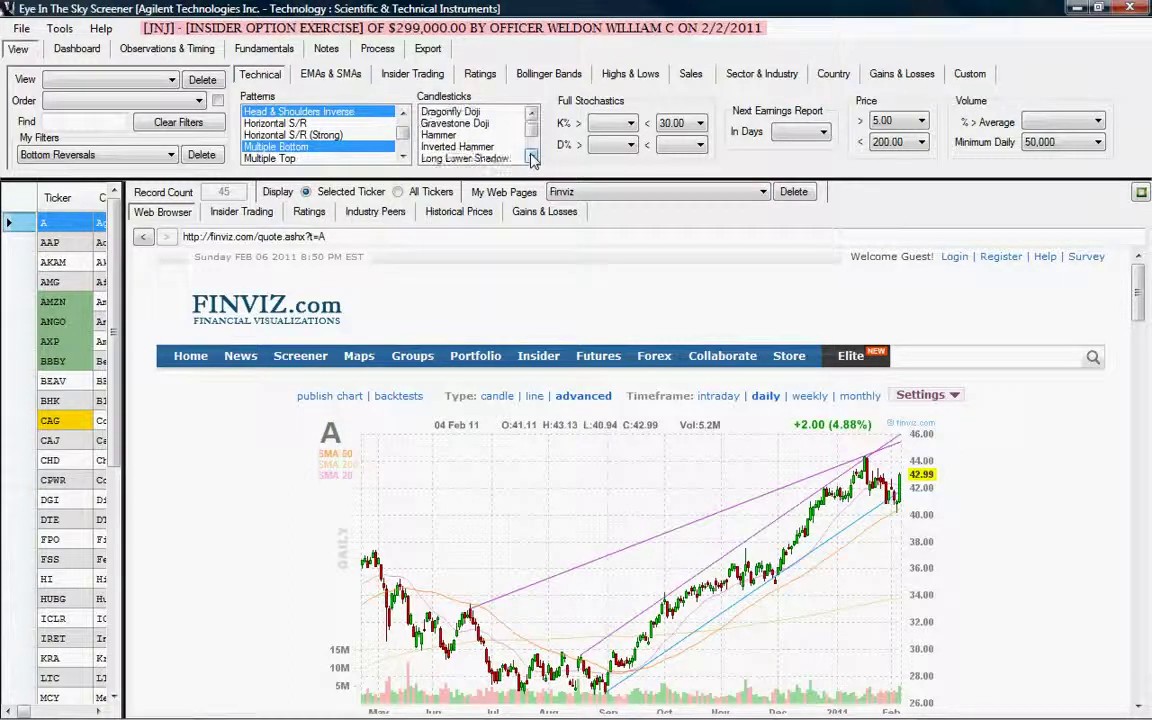
left_click(532, 158)
left_click(532, 158)
left_click(532, 158)
left_click(532, 158)
left_click(532, 158)
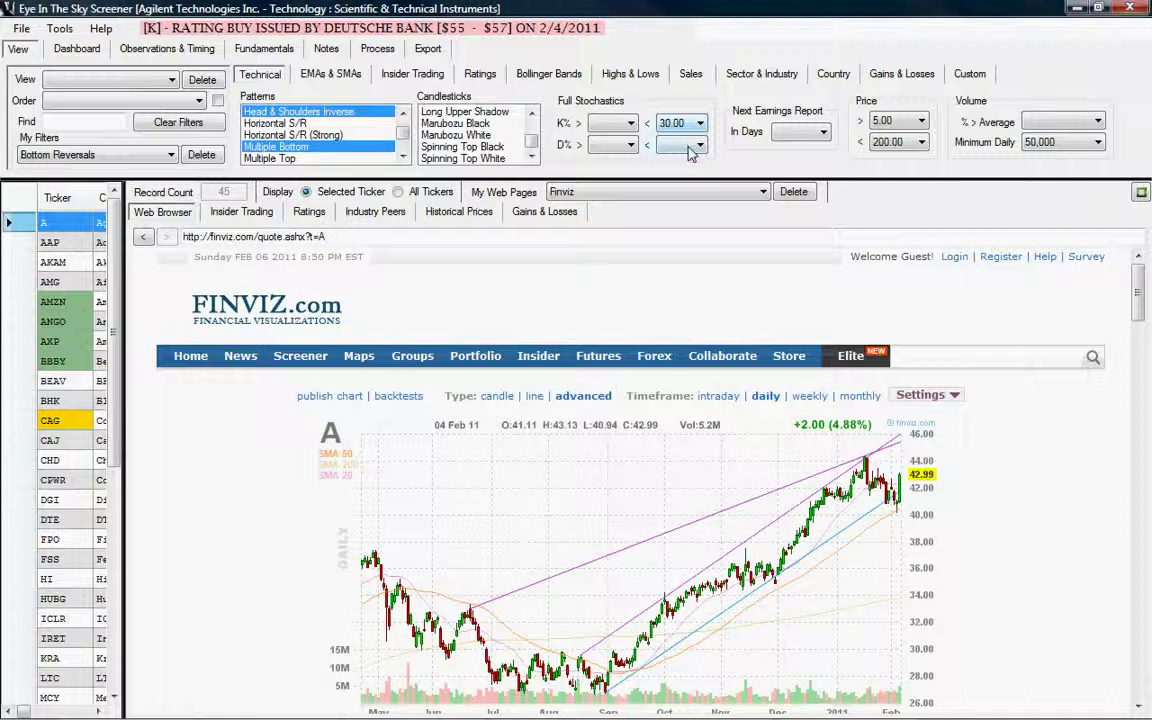
Step: Remove the value 6 from the selectable days until the next earnings report and save the list
left_click(824, 134)
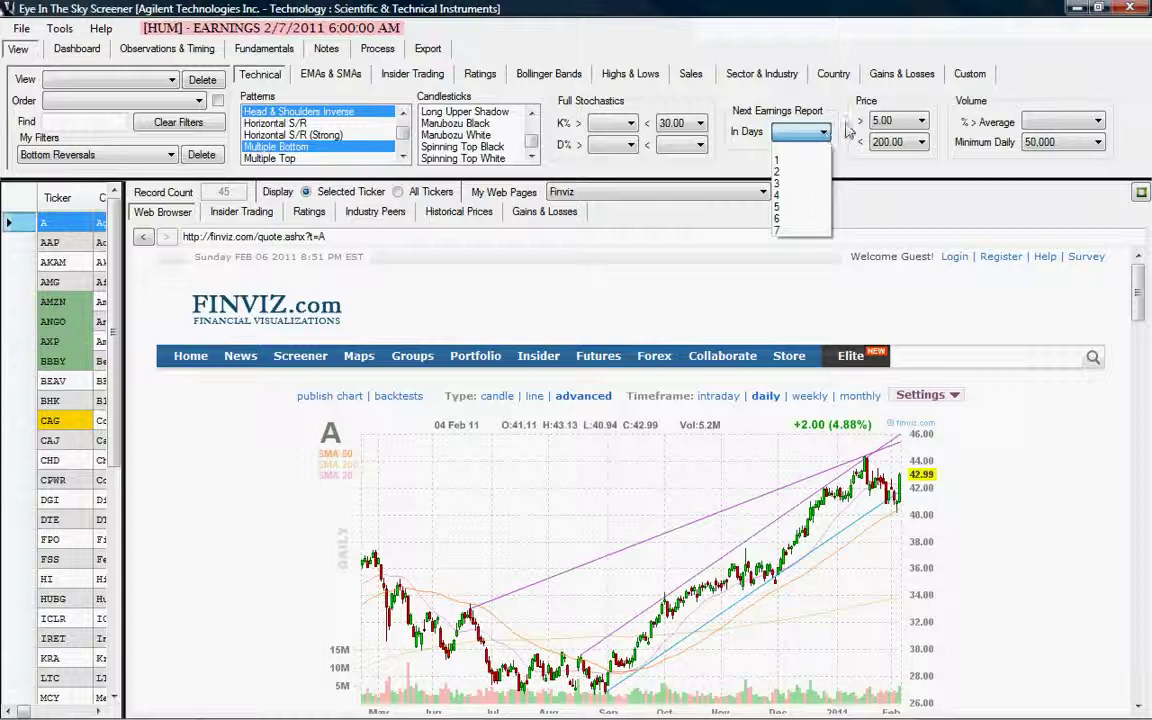
left_click(845, 130)
right_click(826, 134)
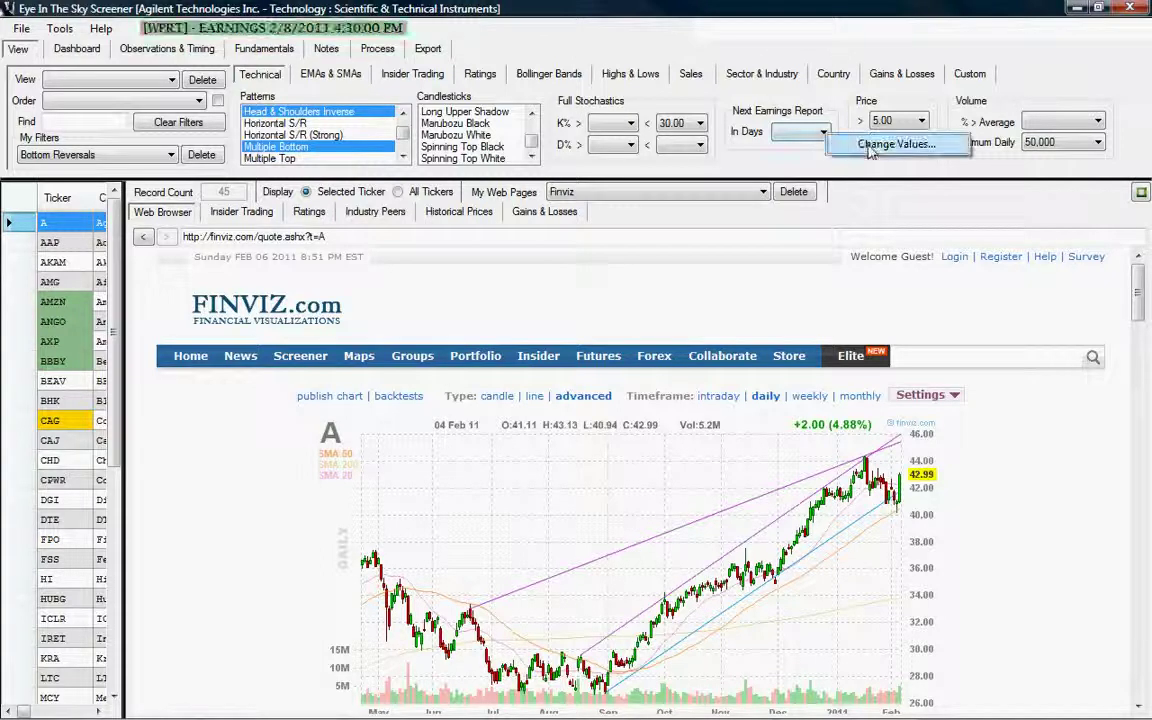
left_click(870, 148)
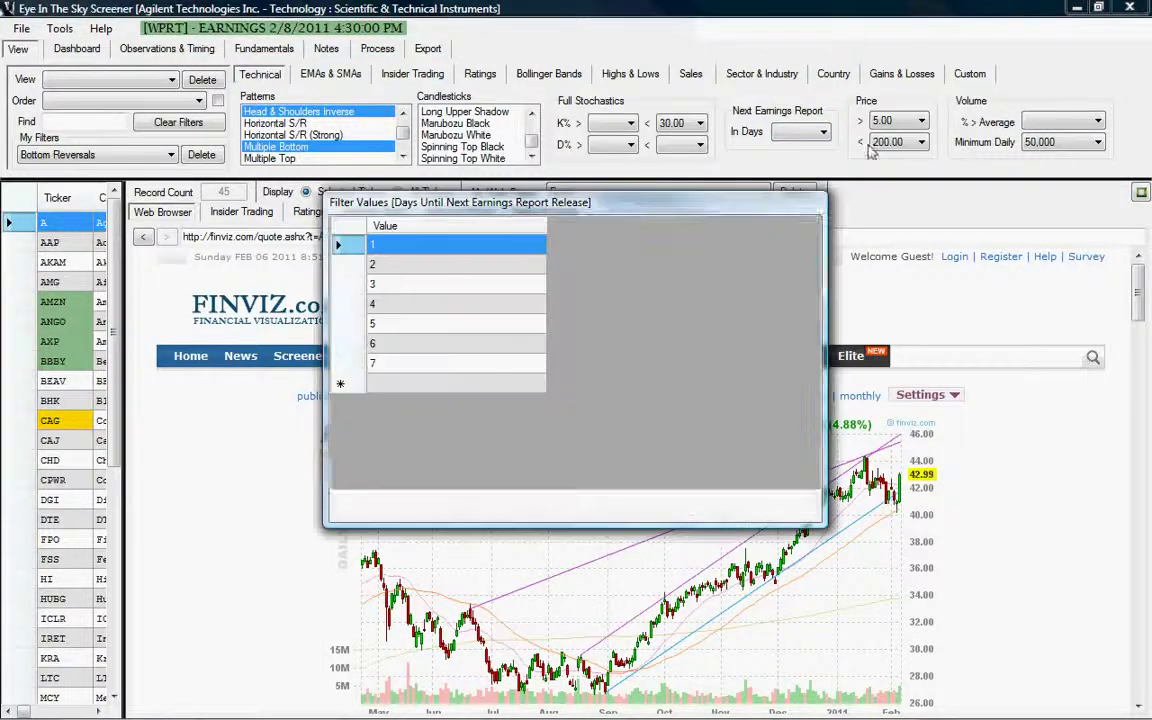
left_click(358, 344)
key("Delete")
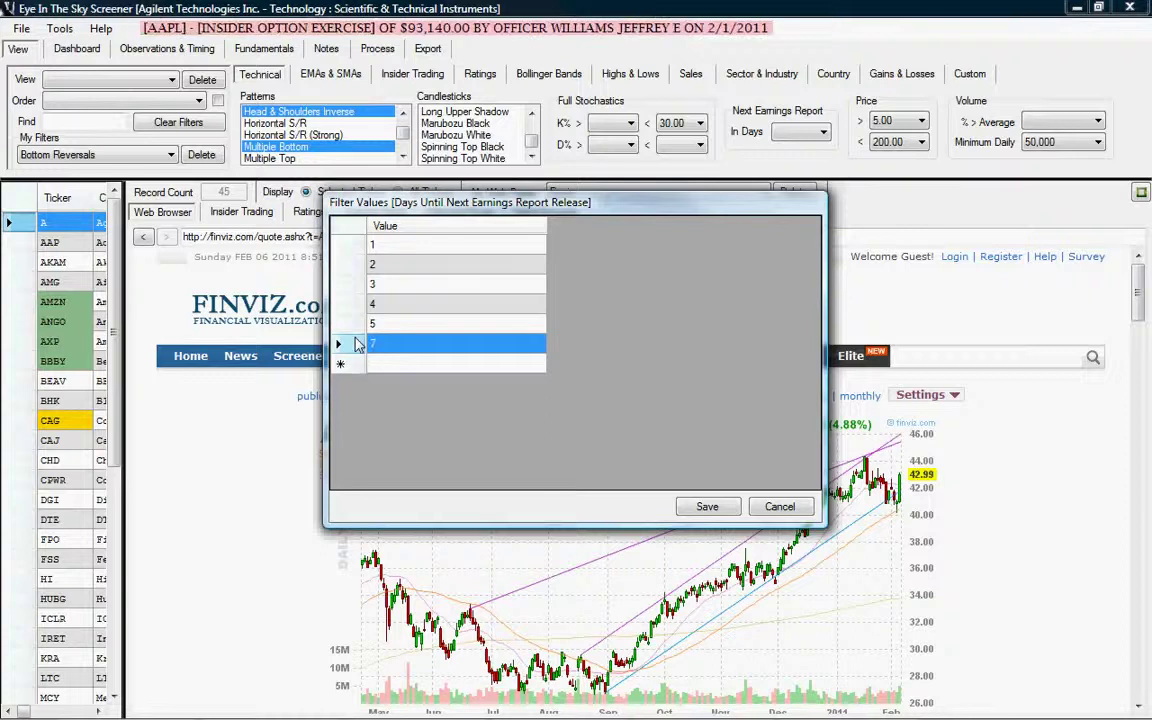
left_click(707, 506)
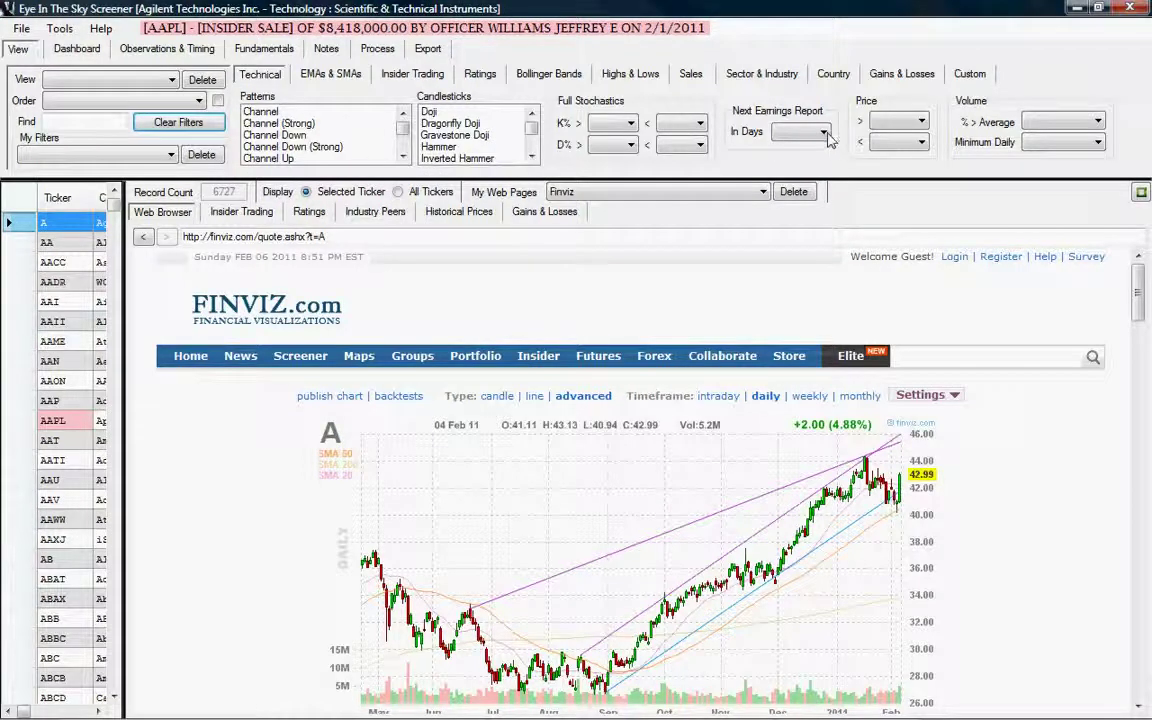
Step: Review the preset values offered by the next earnings report, minimum price, volume above average and minimum daily volume filters
left_click(823, 134)
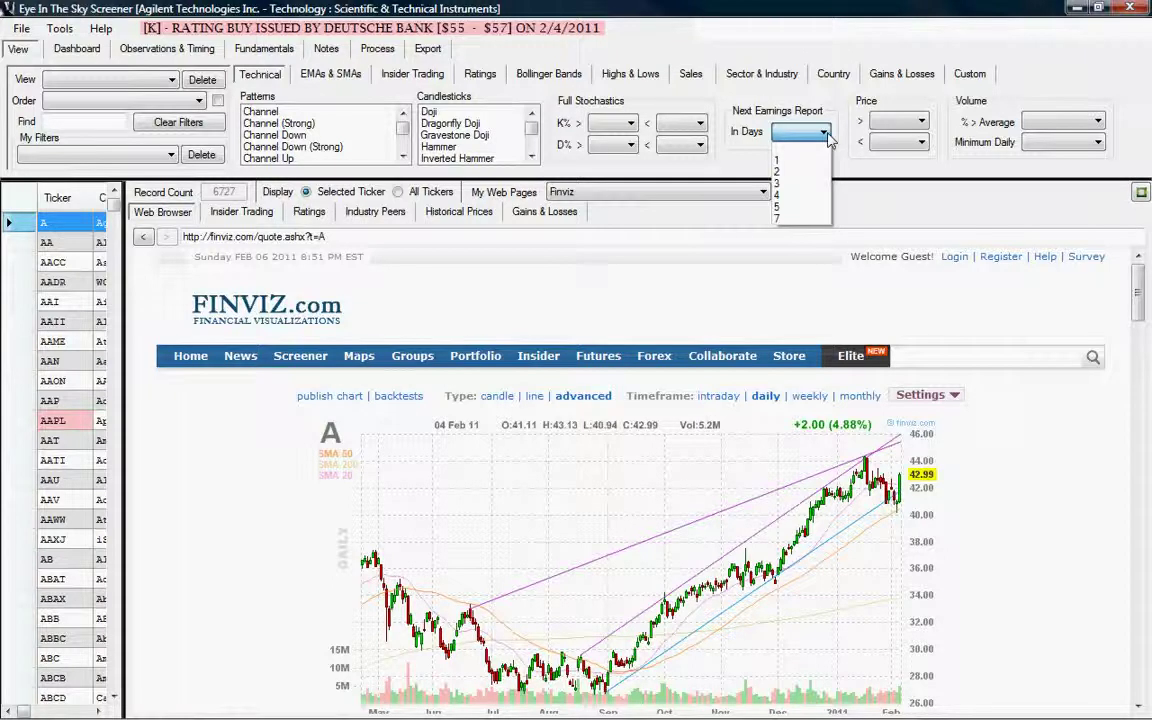
left_click(922, 122)
left_click(922, 122)
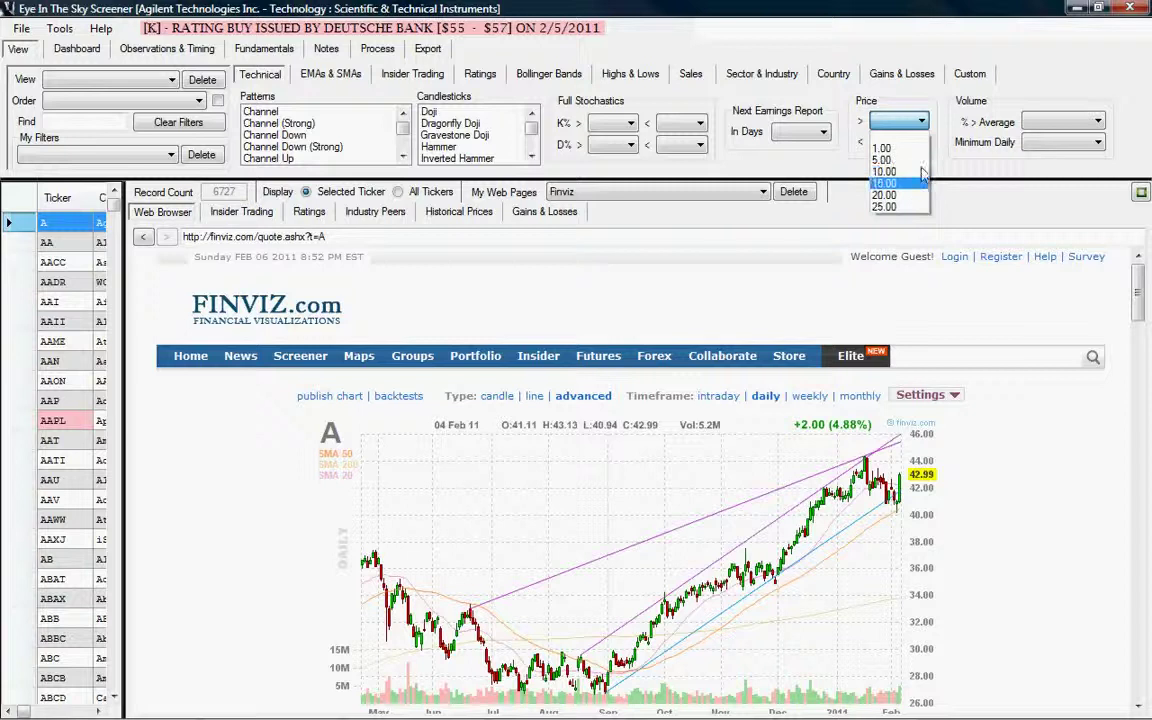
left_click(957, 175)
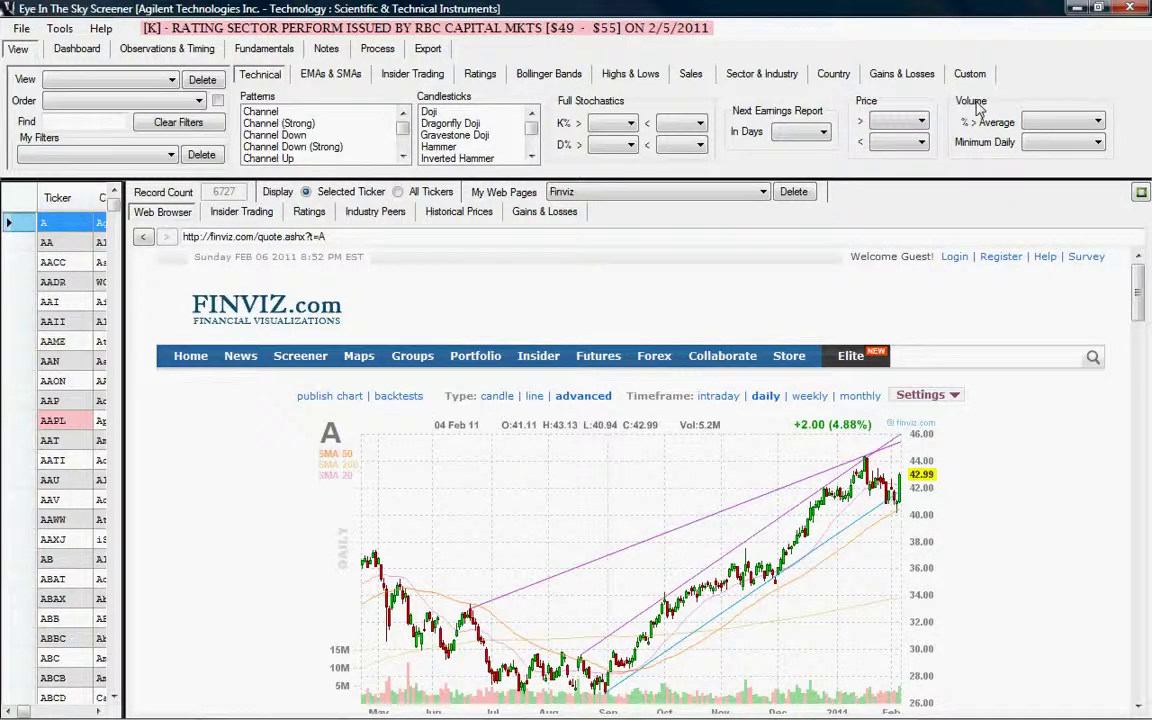
left_click(1098, 122)
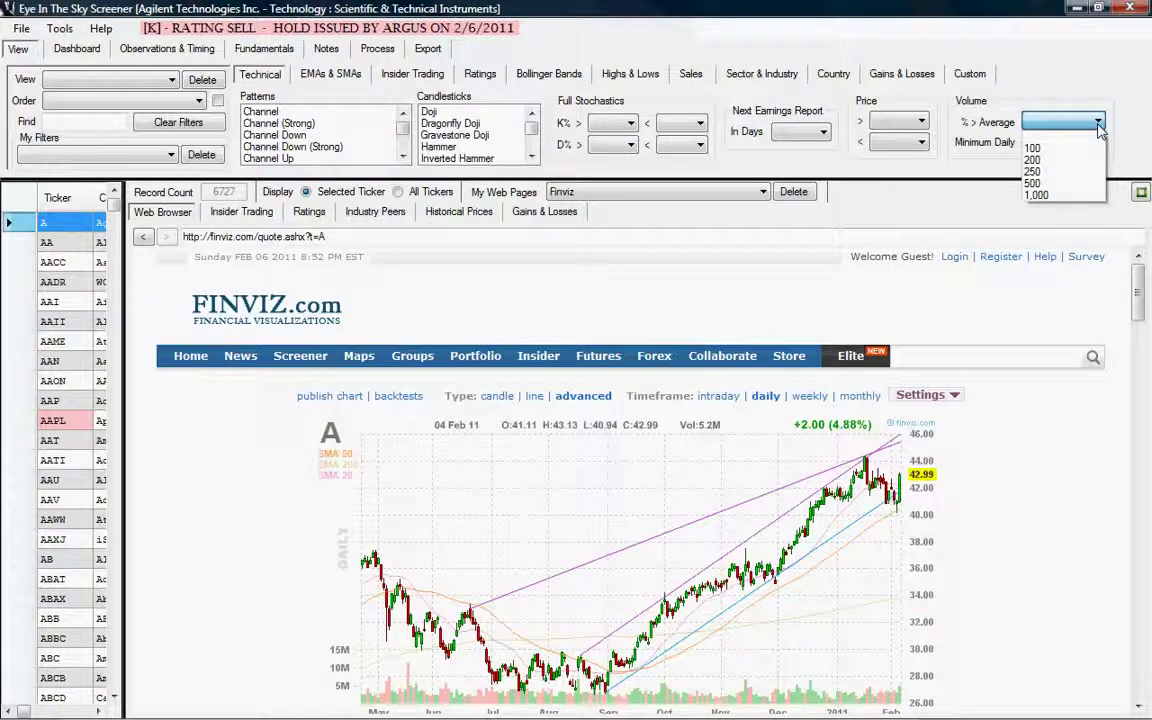
left_click(1100, 155)
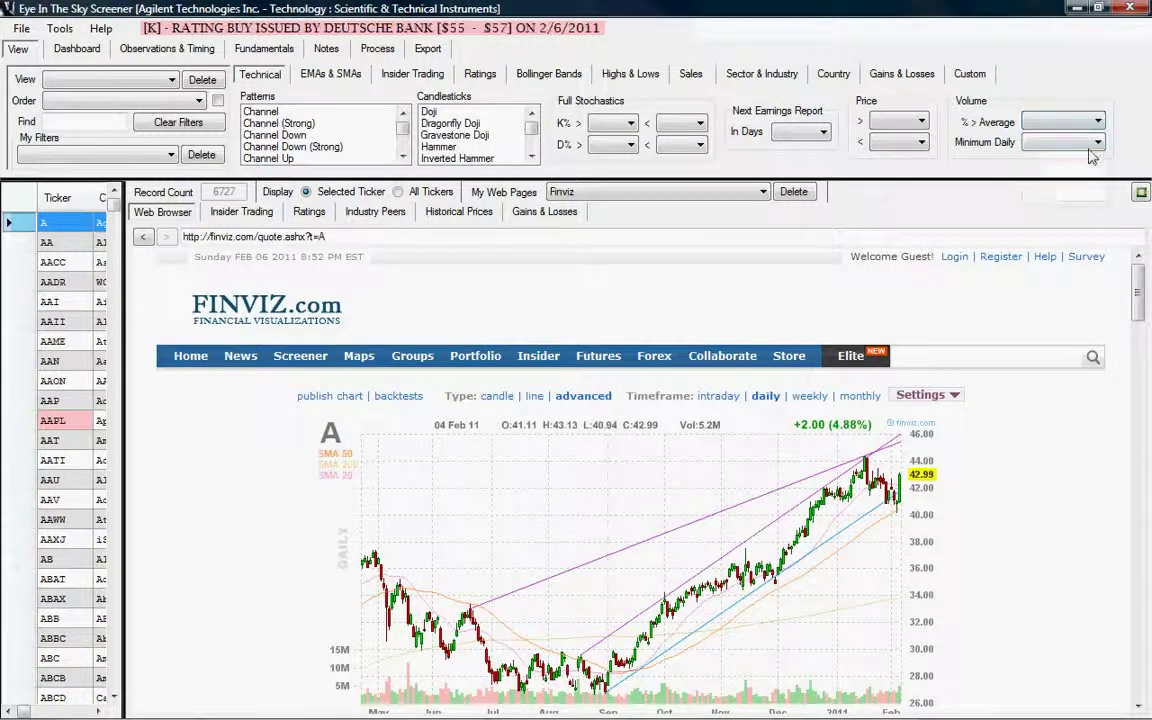
left_click(1098, 145)
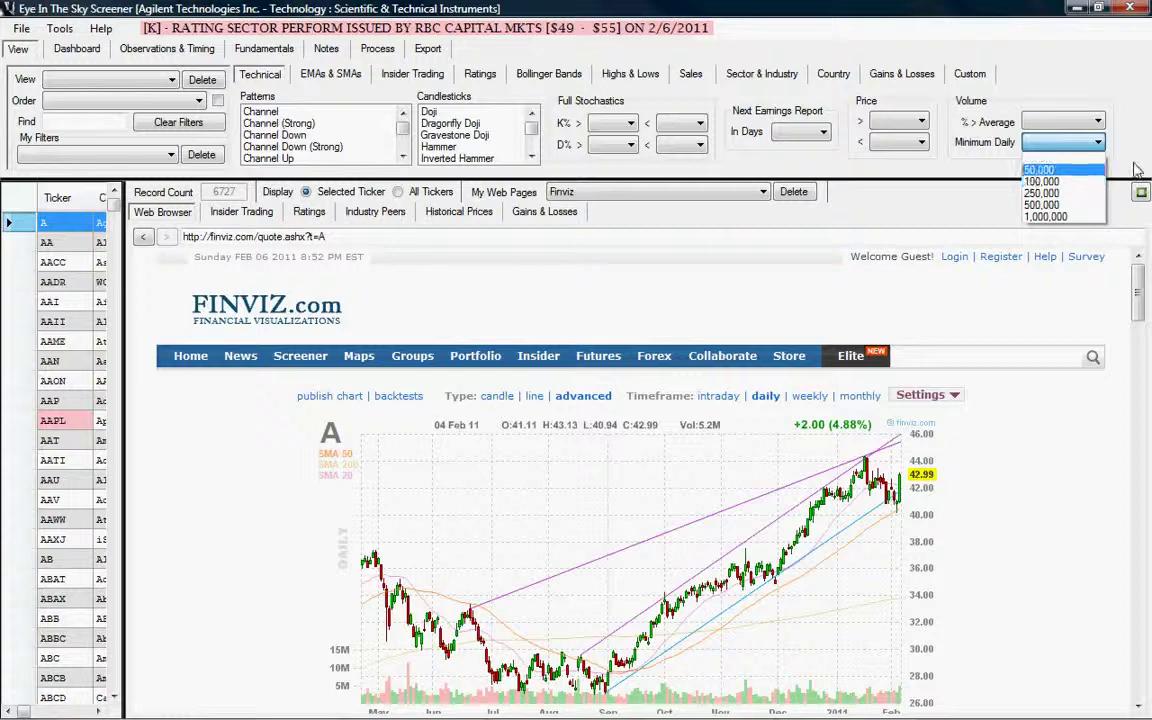
left_click(1137, 170)
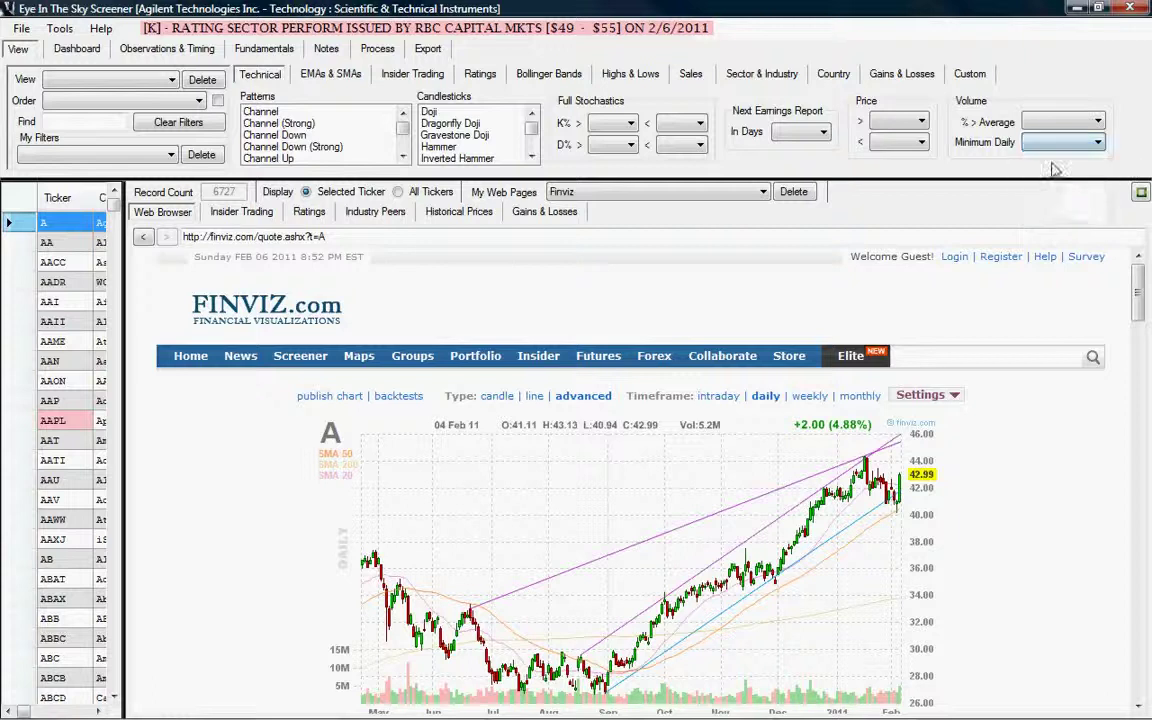
Step: Filter the stocks by a 20 Day SMA value of 1 and a 20 & 50 Day SMA crossover value of 2
left_click(343, 78)
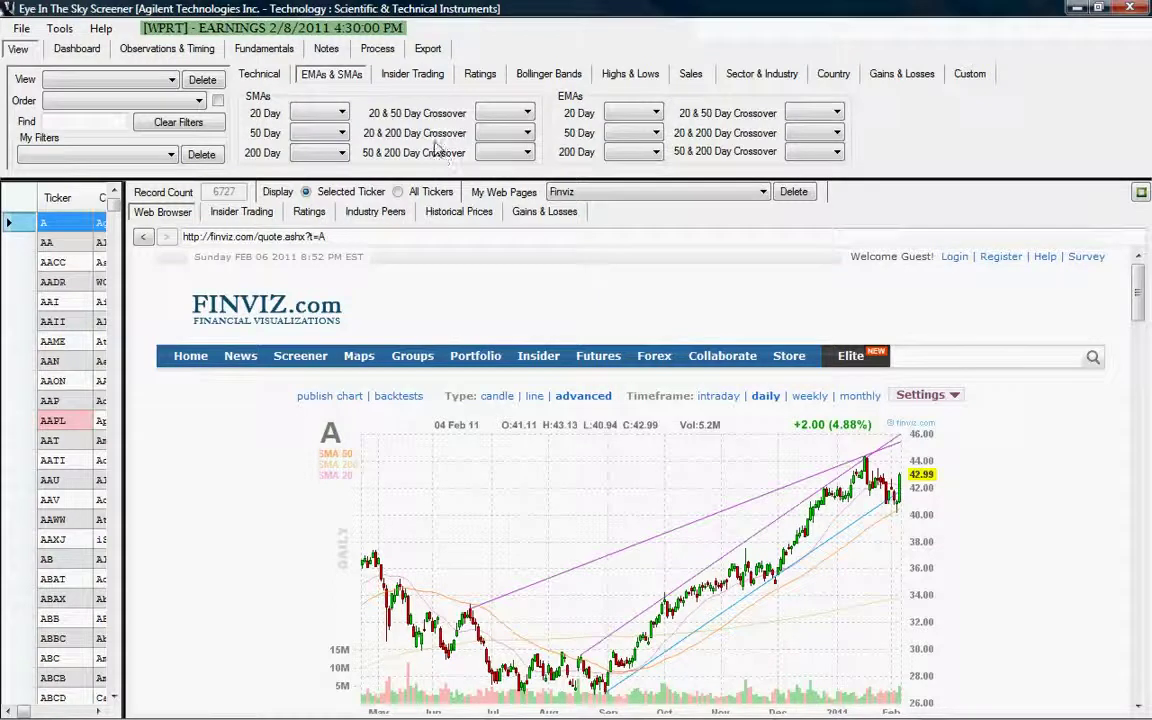
left_click(342, 113)
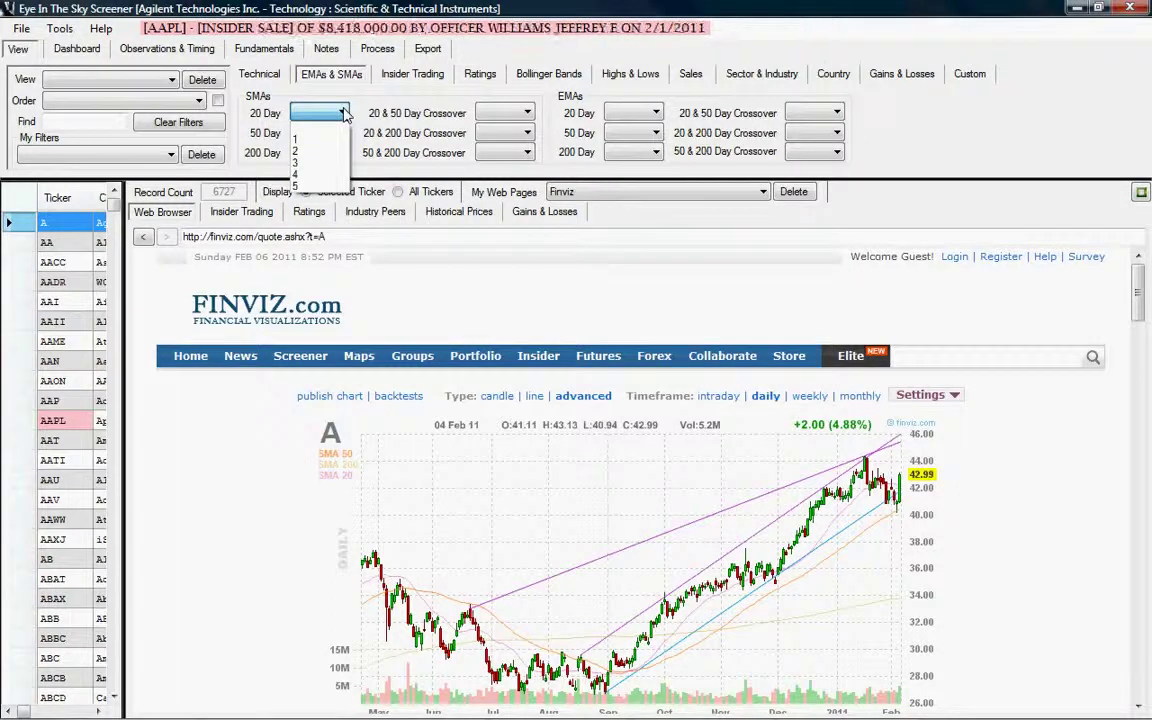
left_click(297, 139)
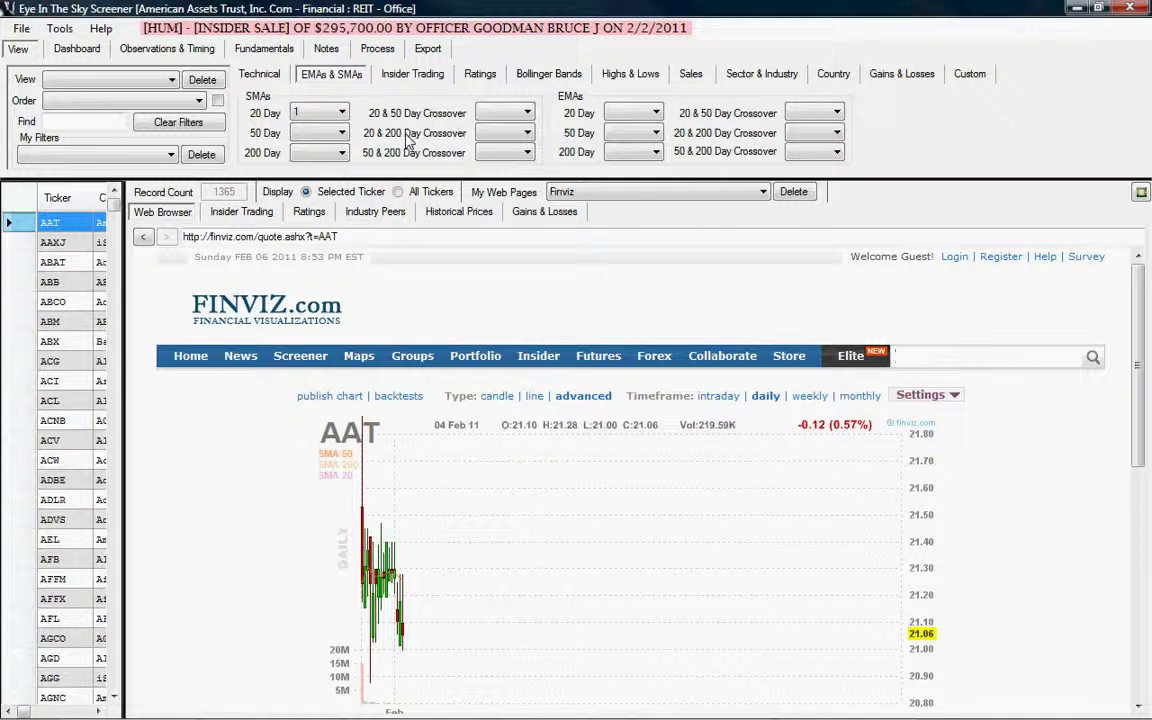
left_click(527, 114)
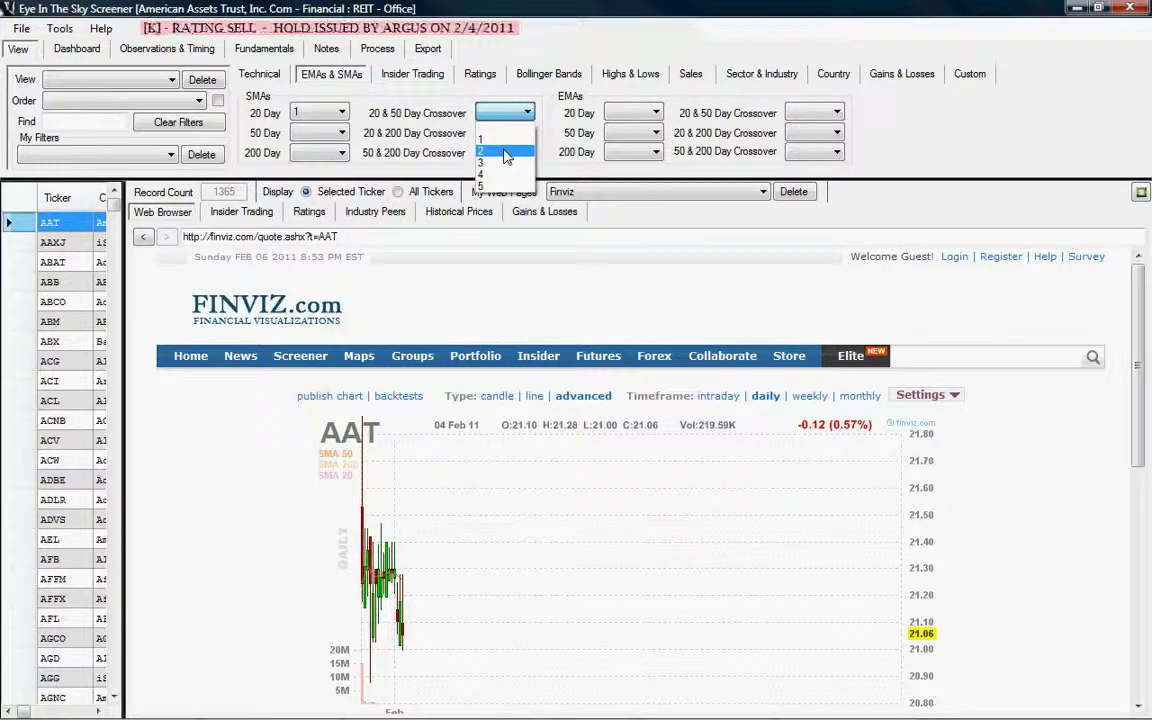
left_click(506, 152)
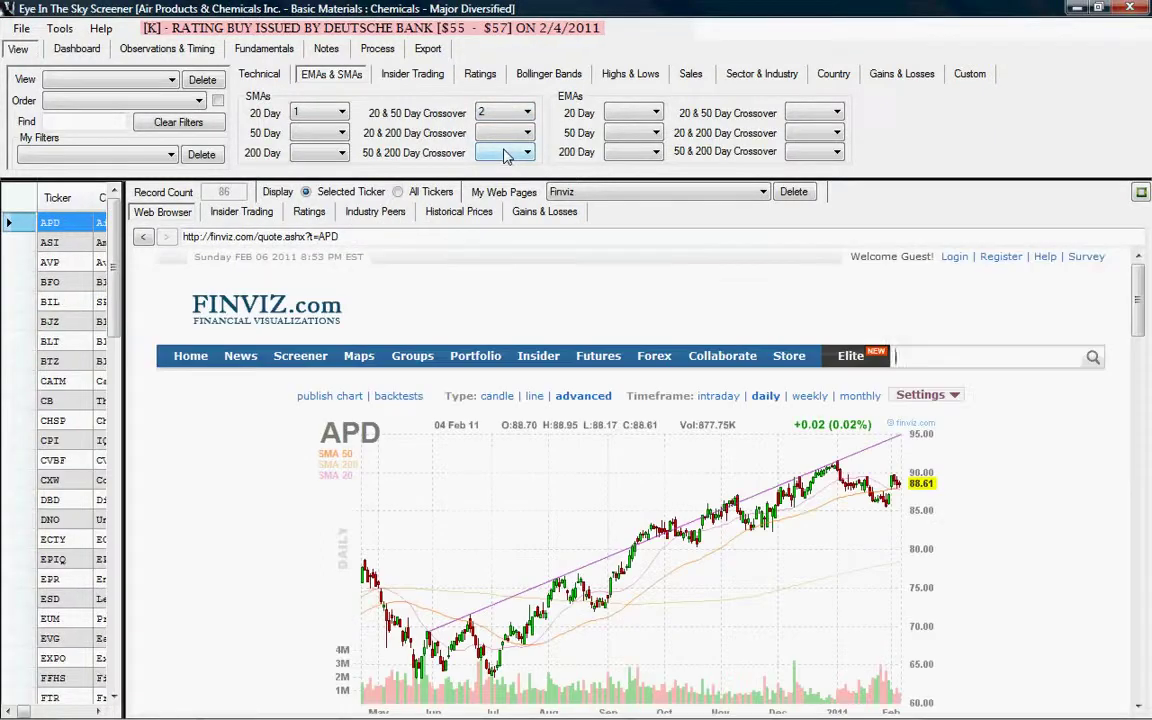
left_click(656, 113)
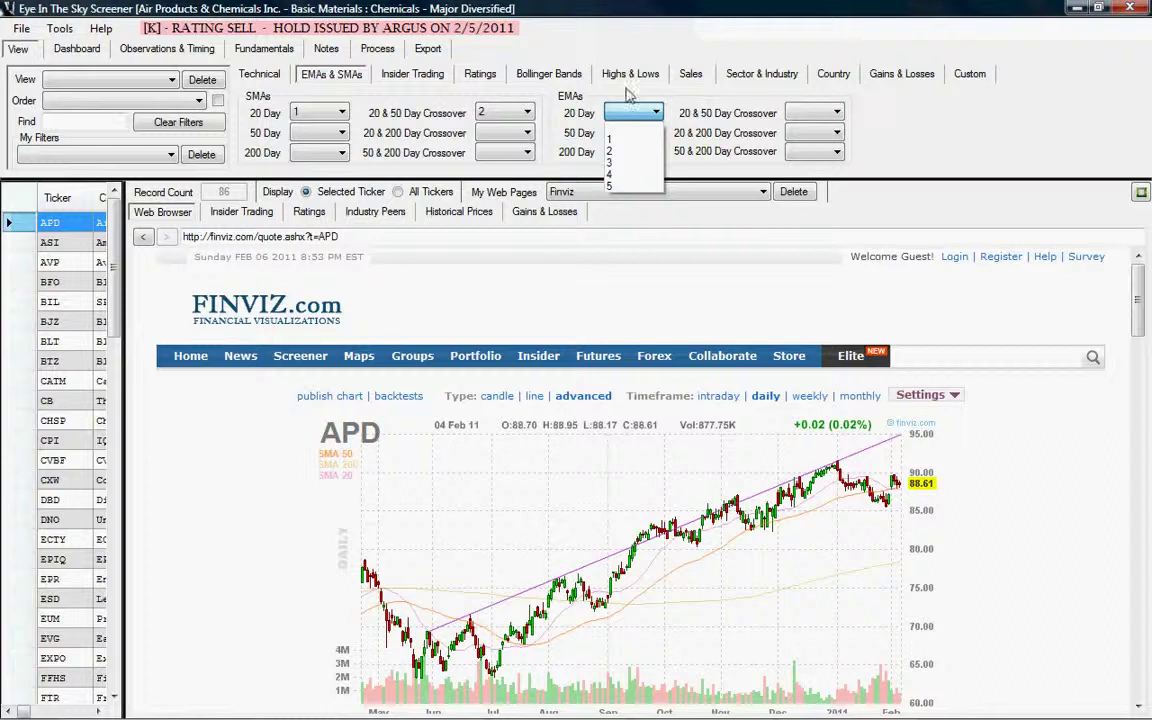
left_click(565, 88)
Step: Narrow the stocks to those with insider trading transactions of type Buy within 5 days
left_click(426, 86)
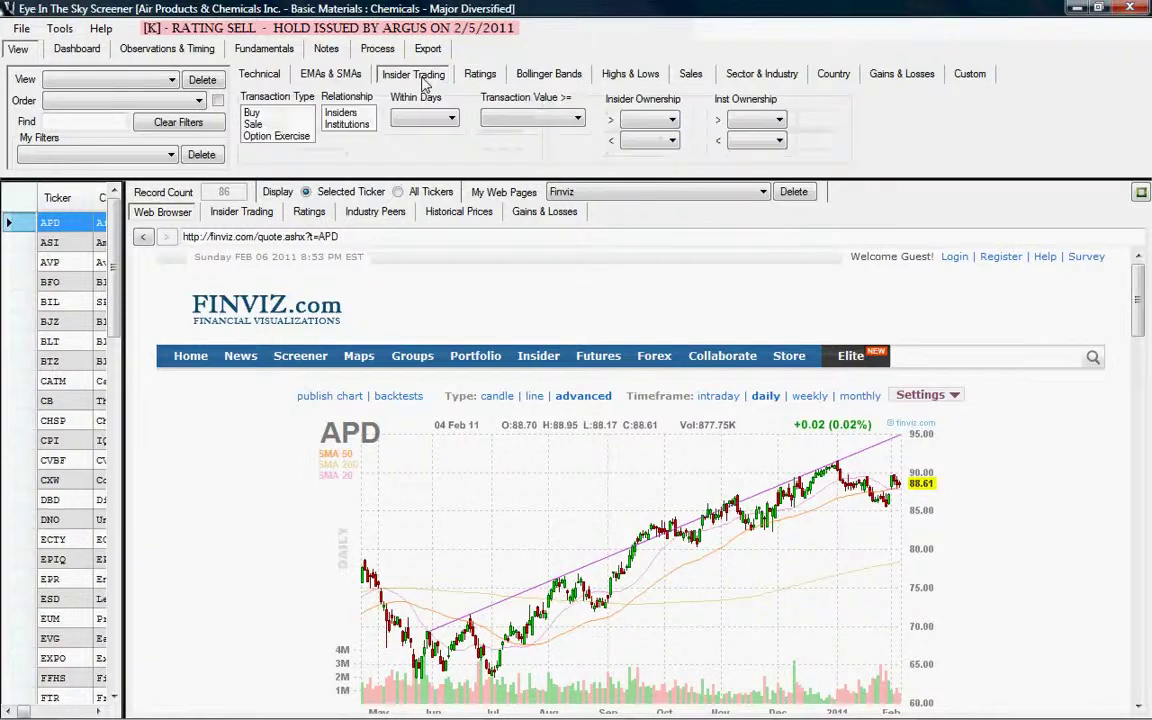
left_click(282, 114)
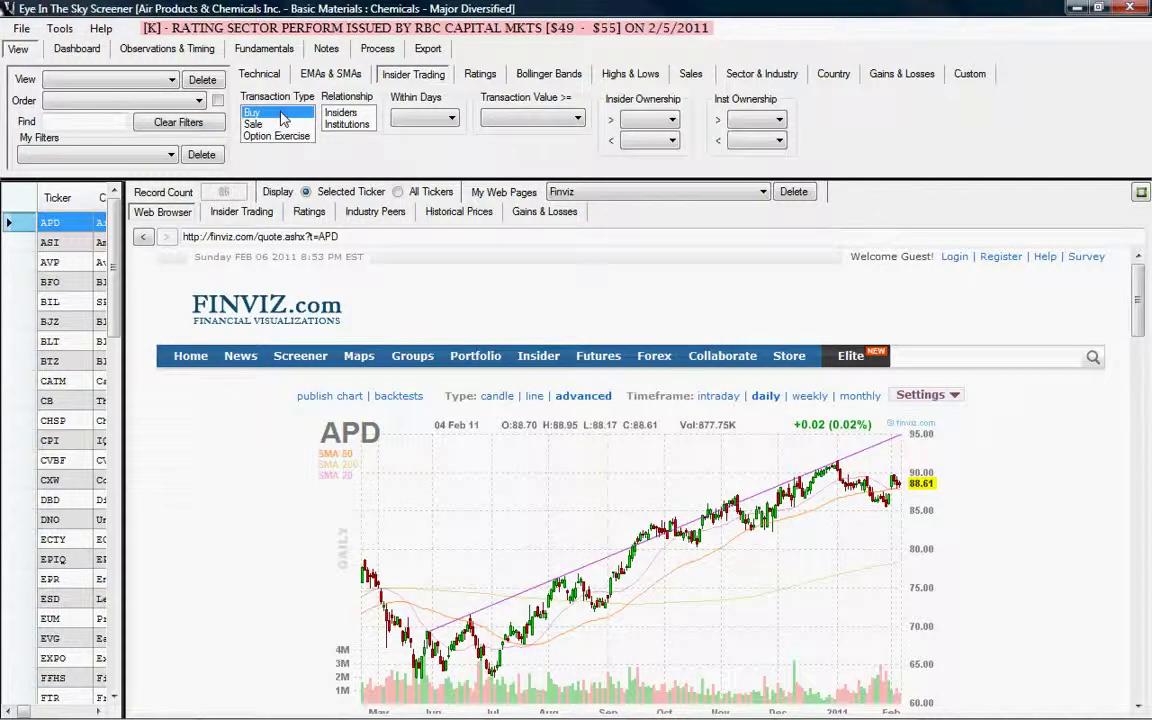
left_click(452, 119)
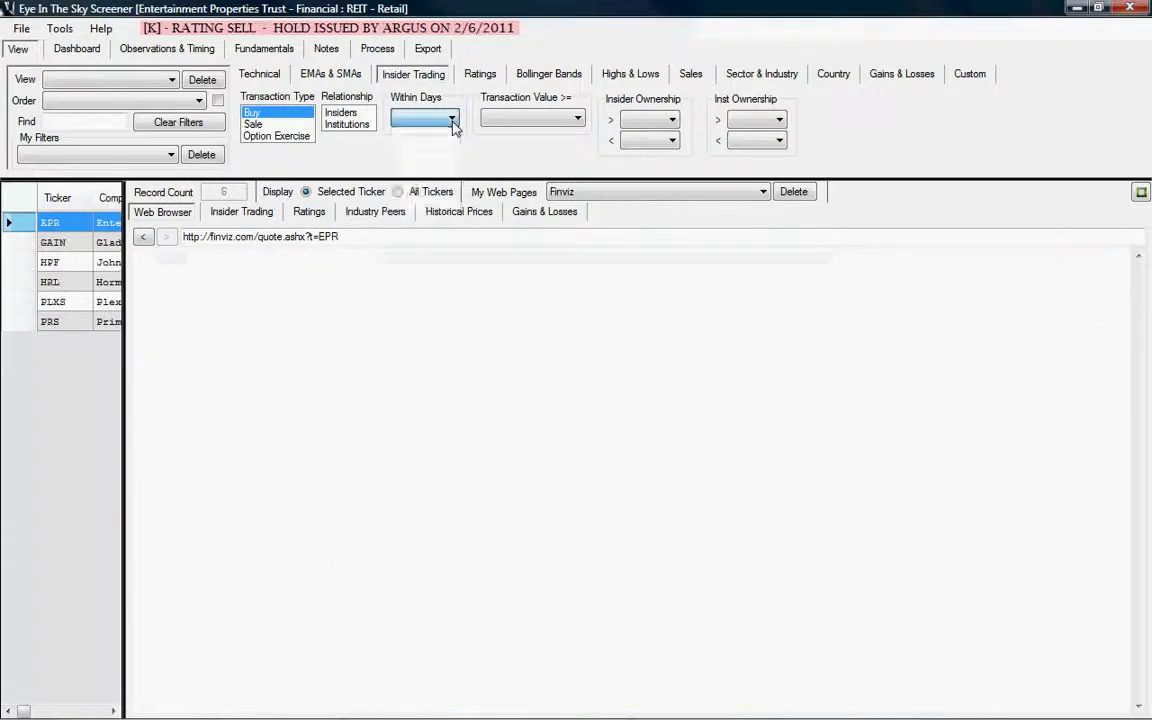
left_click(396, 180)
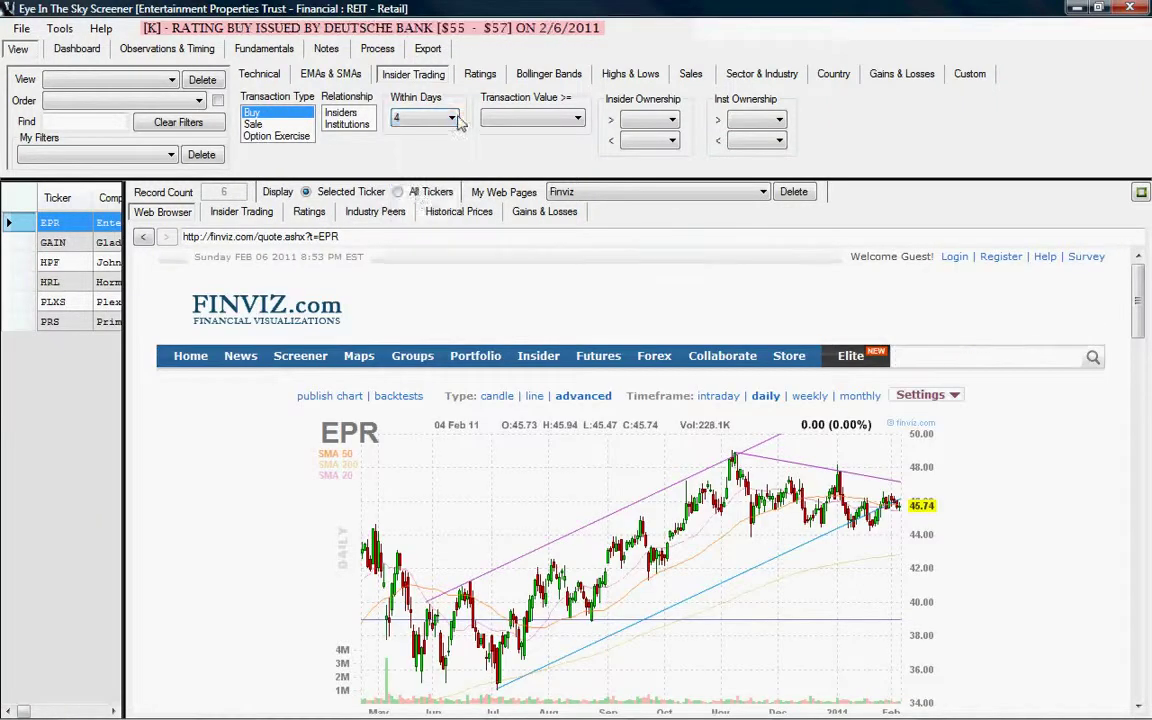
left_click(420, 119)
left_click(404, 192)
Step: Show the selected ticker's insider trading records and restrict the filter to Insiders with a transaction value of at least 25,000
left_click(247, 213)
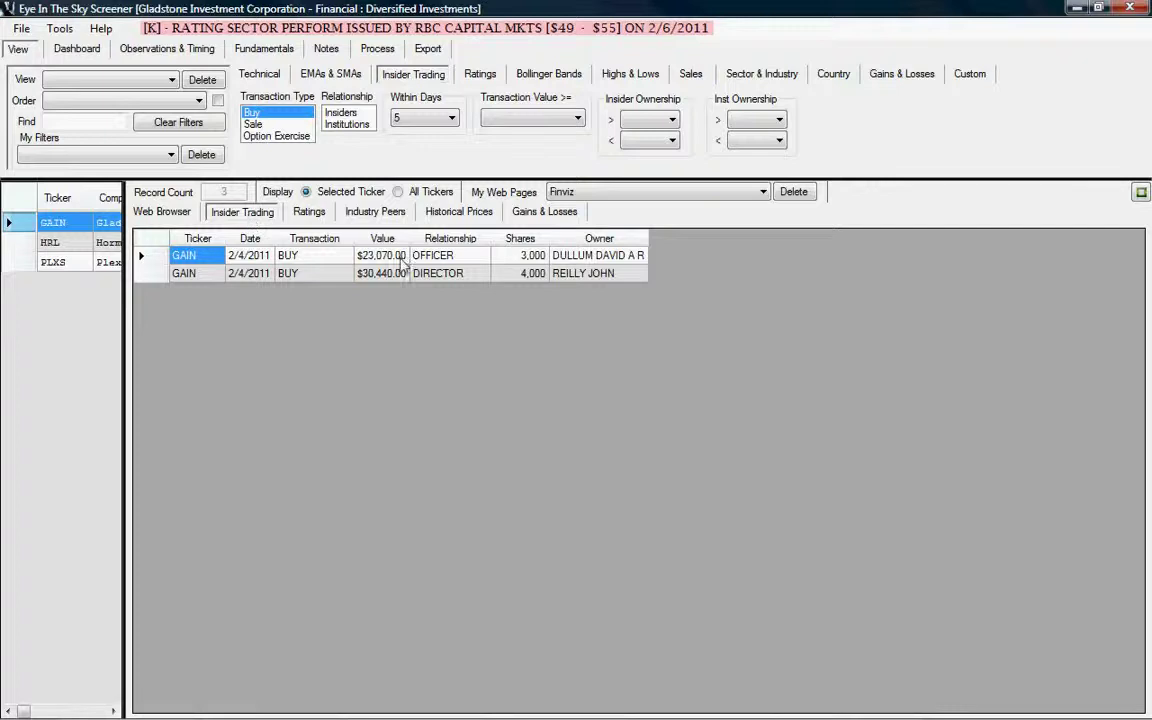
left_click(577, 121)
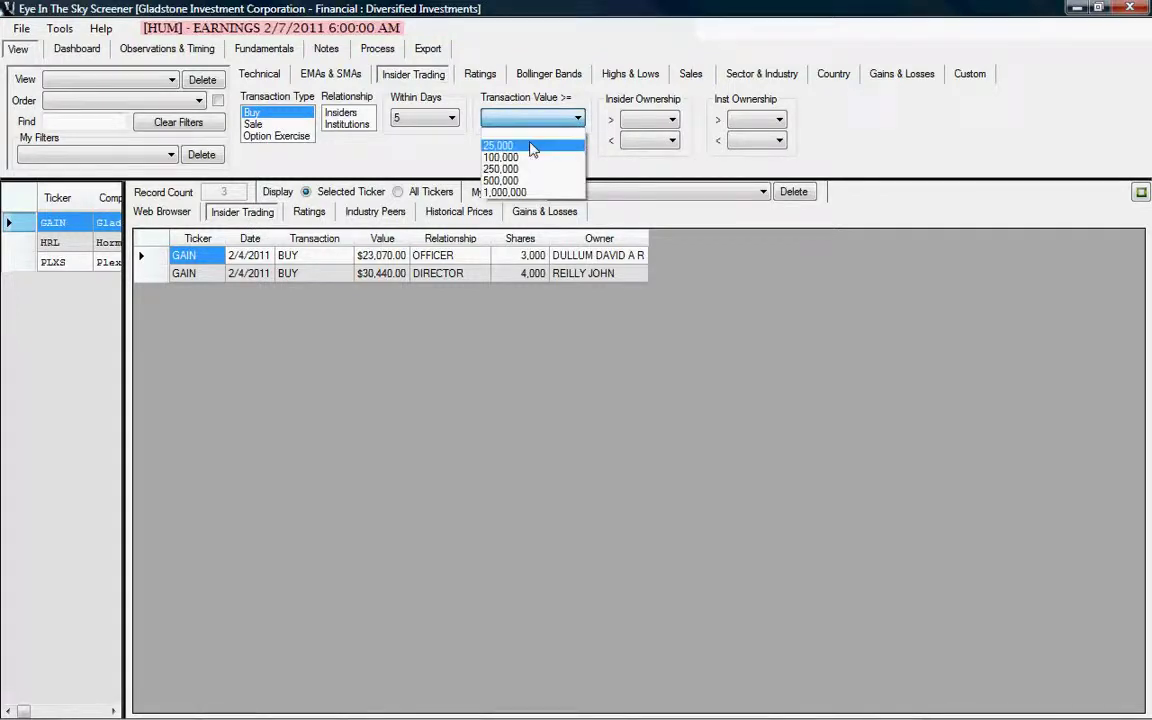
left_click(532, 147)
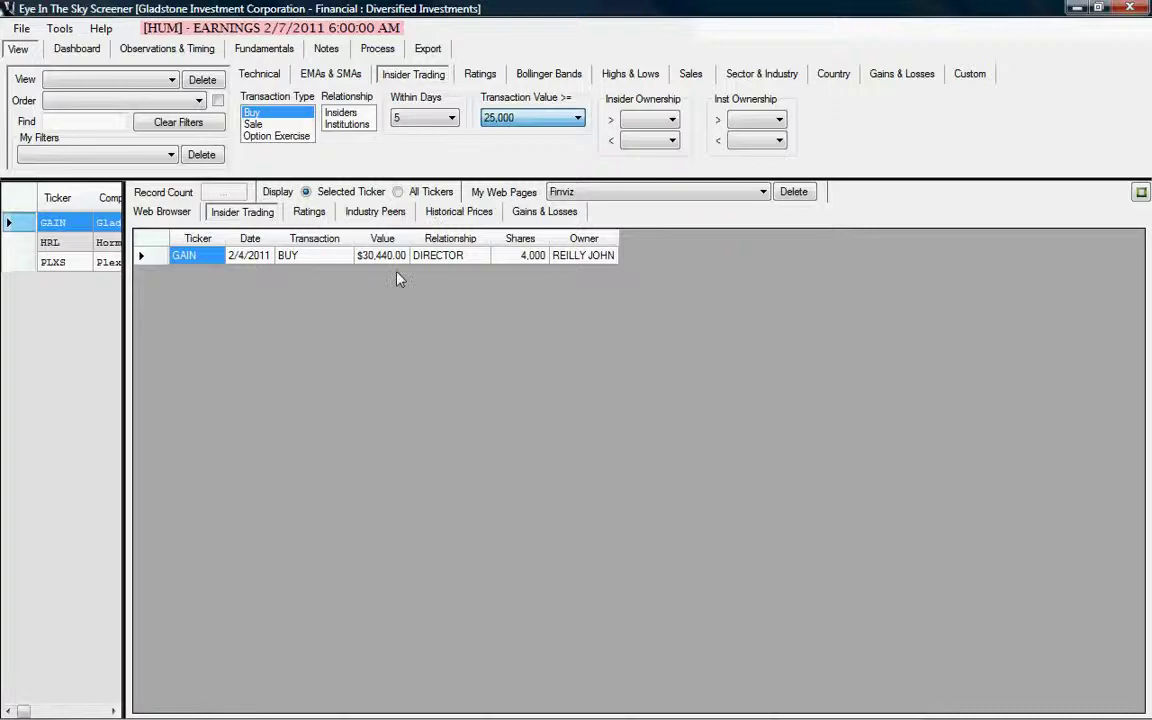
left_click(356, 114)
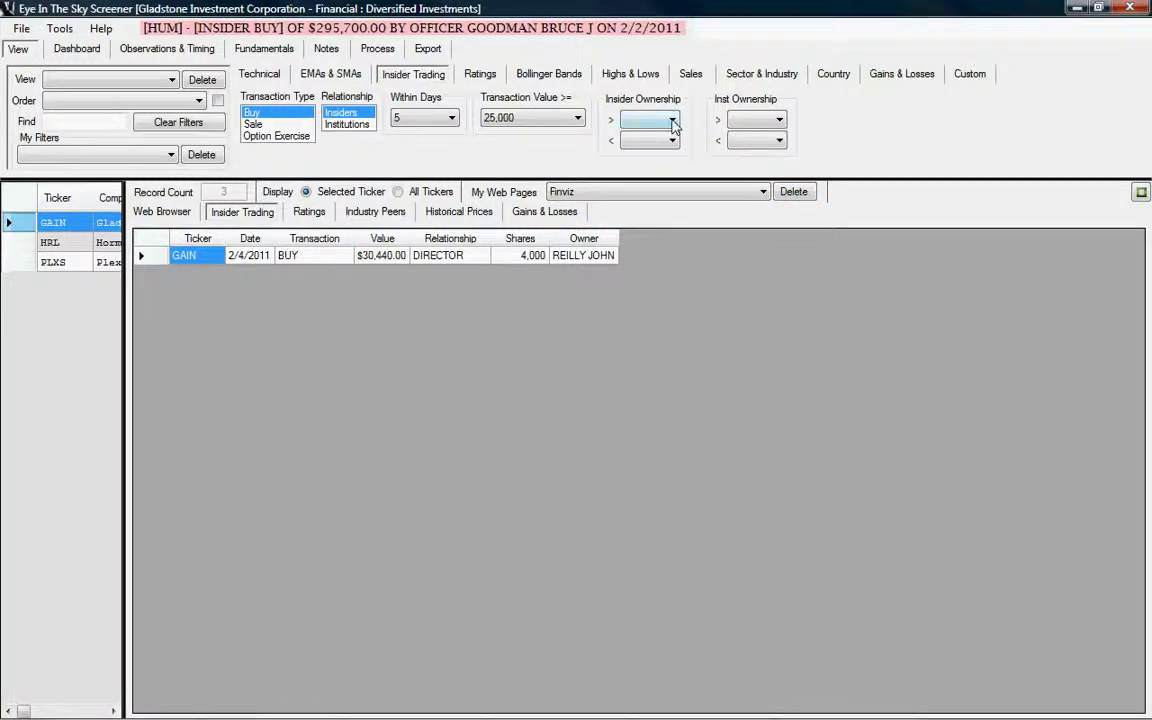
Step: Check the insider and institutional ownership threshold options, and open the ratings filters
left_click(672, 121)
left_click(673, 122)
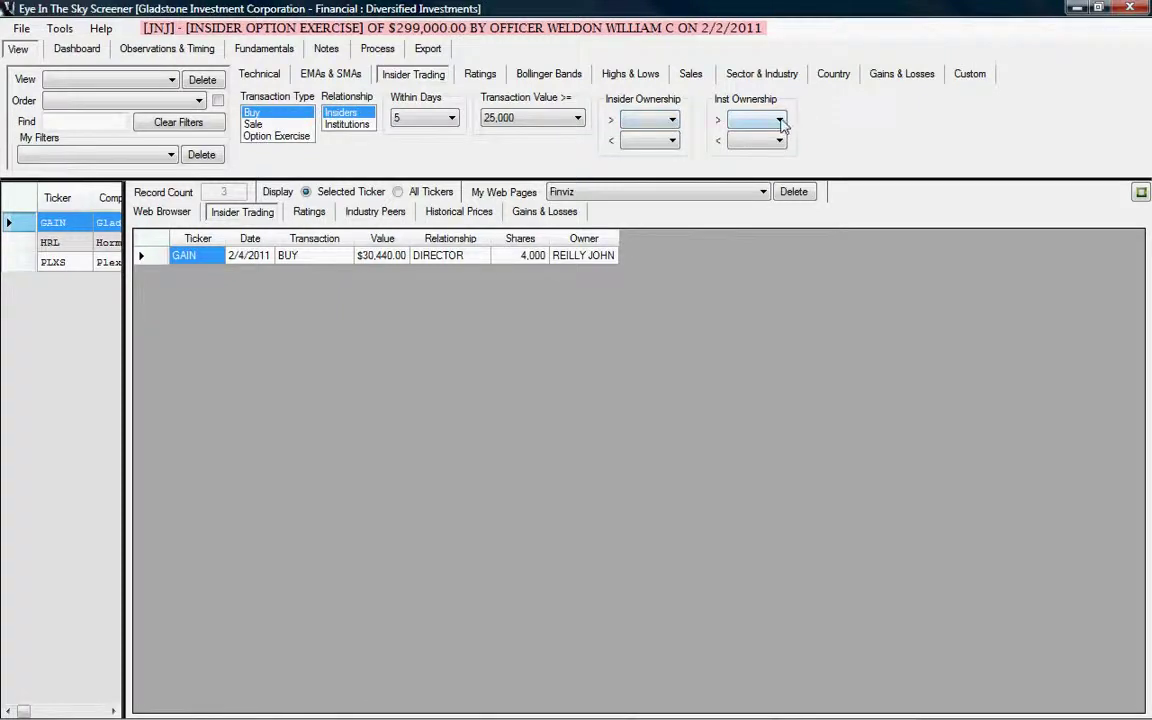
left_click(781, 121)
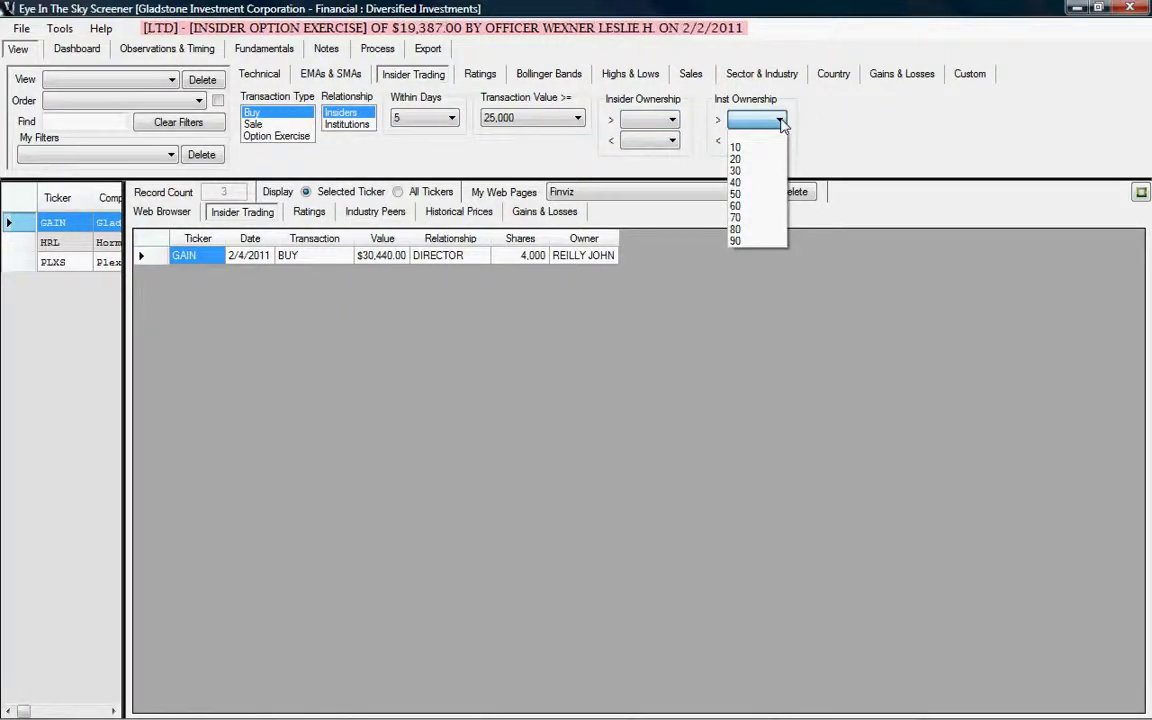
left_click(854, 129)
left_click(483, 77)
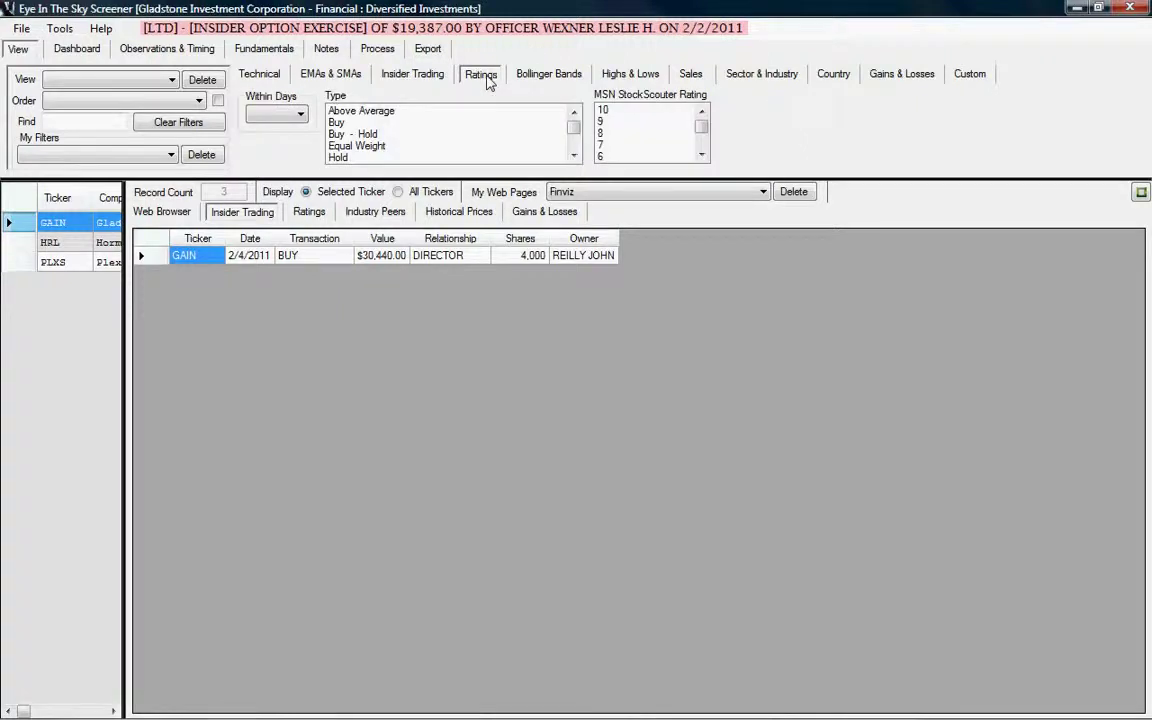
Step: Clear the existing filters and restrict the stocks to an MSN StockScouter Rating of 10
left_click(302, 115)
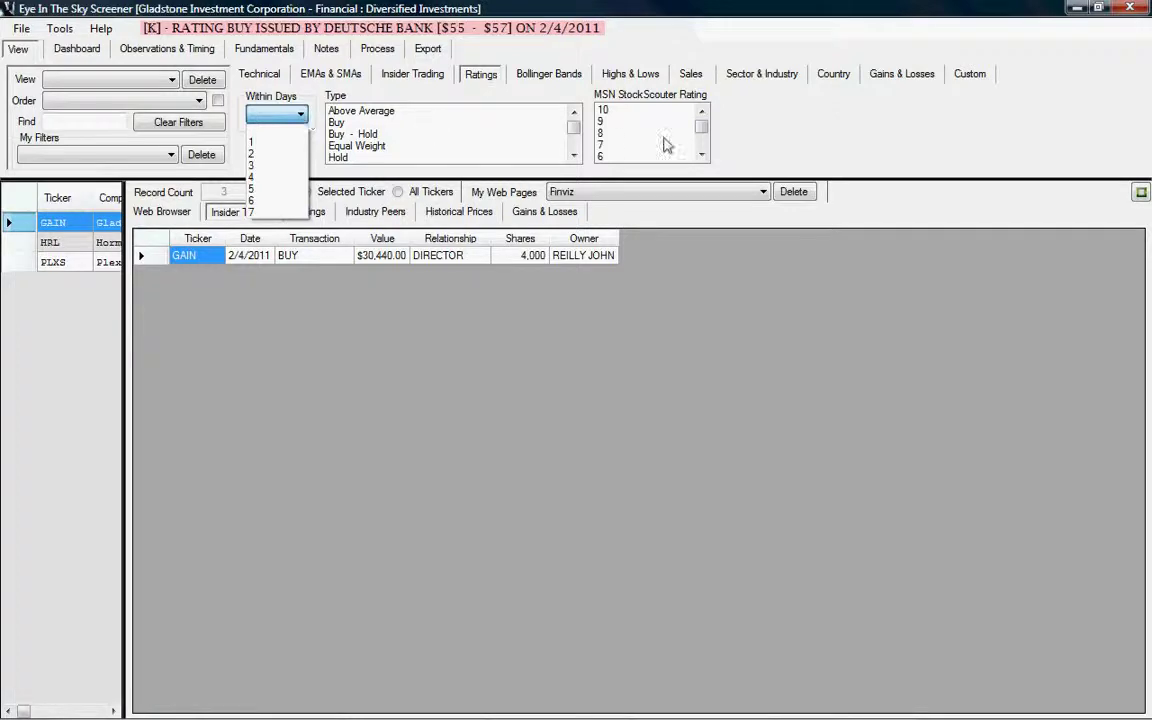
left_click(490, 112)
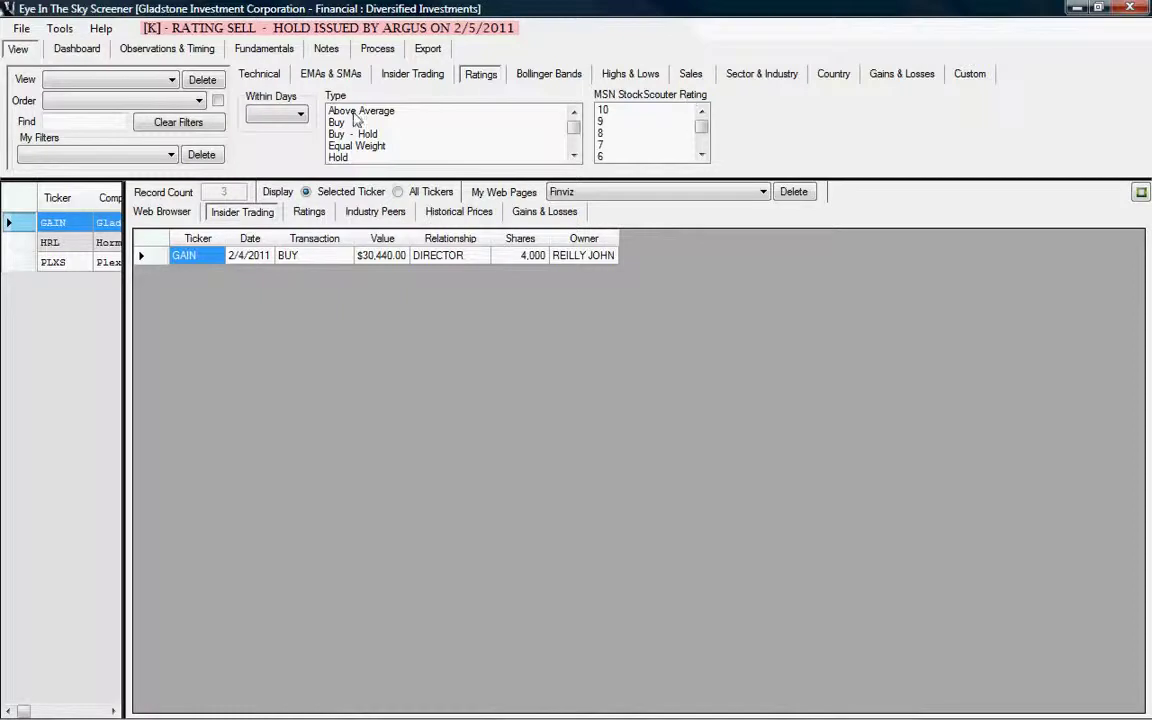
left_click(180, 123)
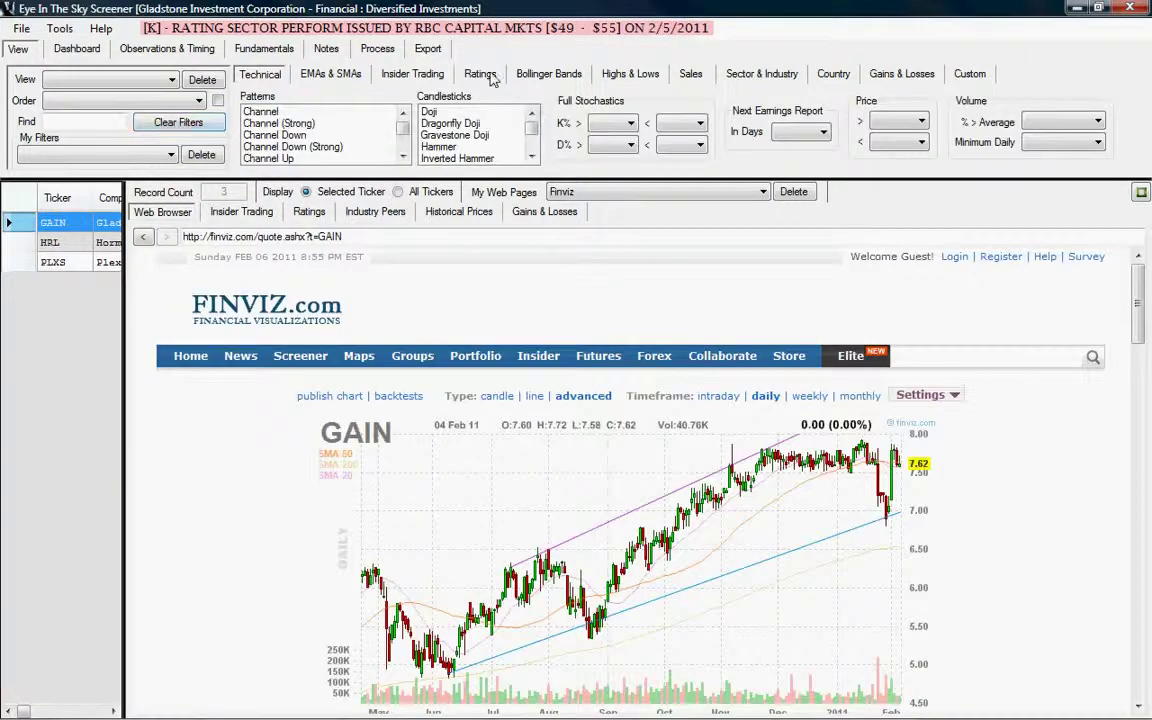
left_click(480, 74)
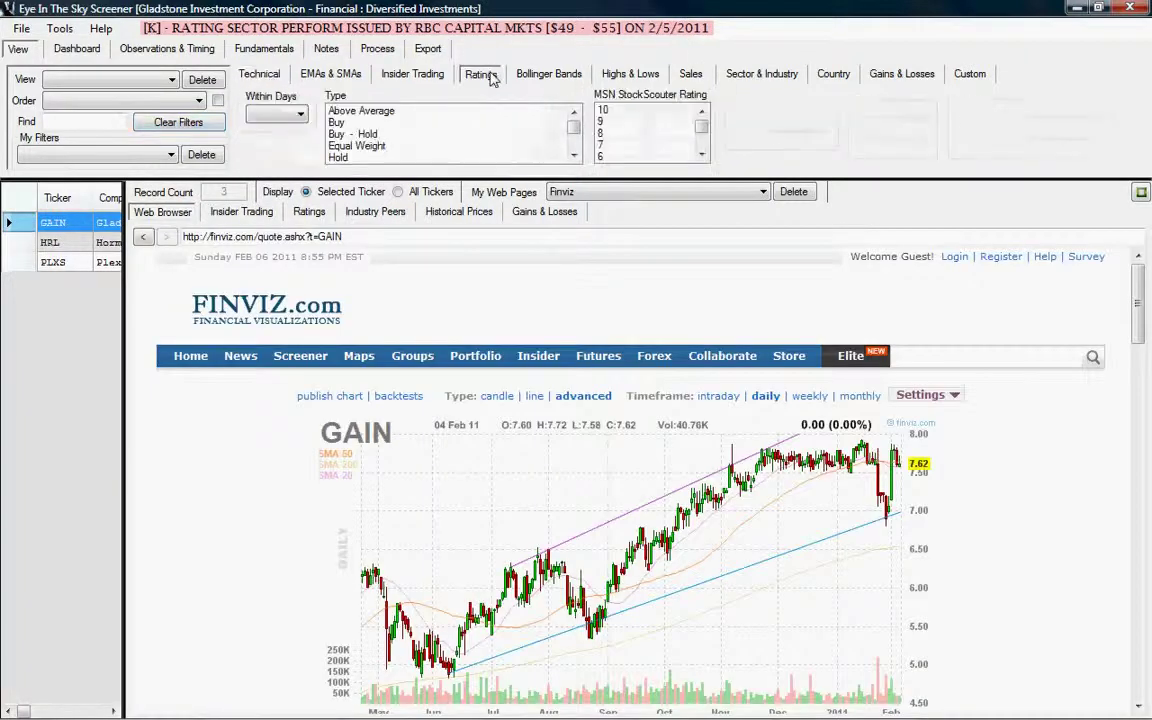
left_click(606, 111)
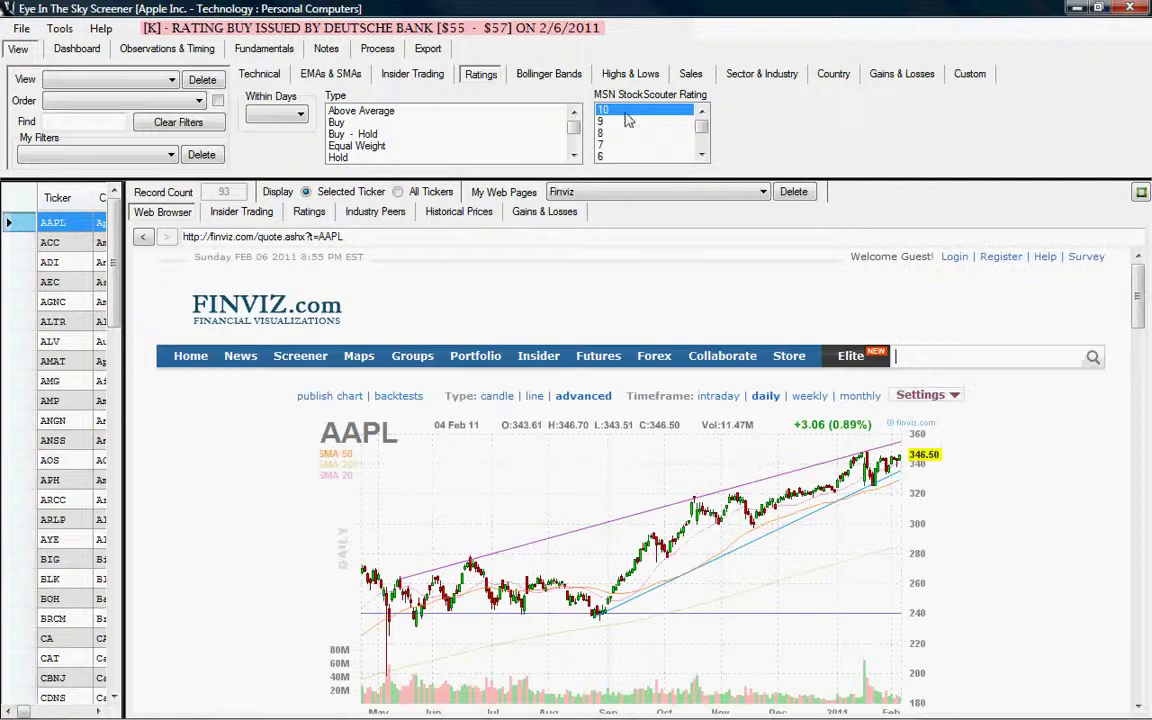
Step: Check the available crossover and upper band options for the SMA (20, 2) Bollinger Bands filter
left_click(540, 80)
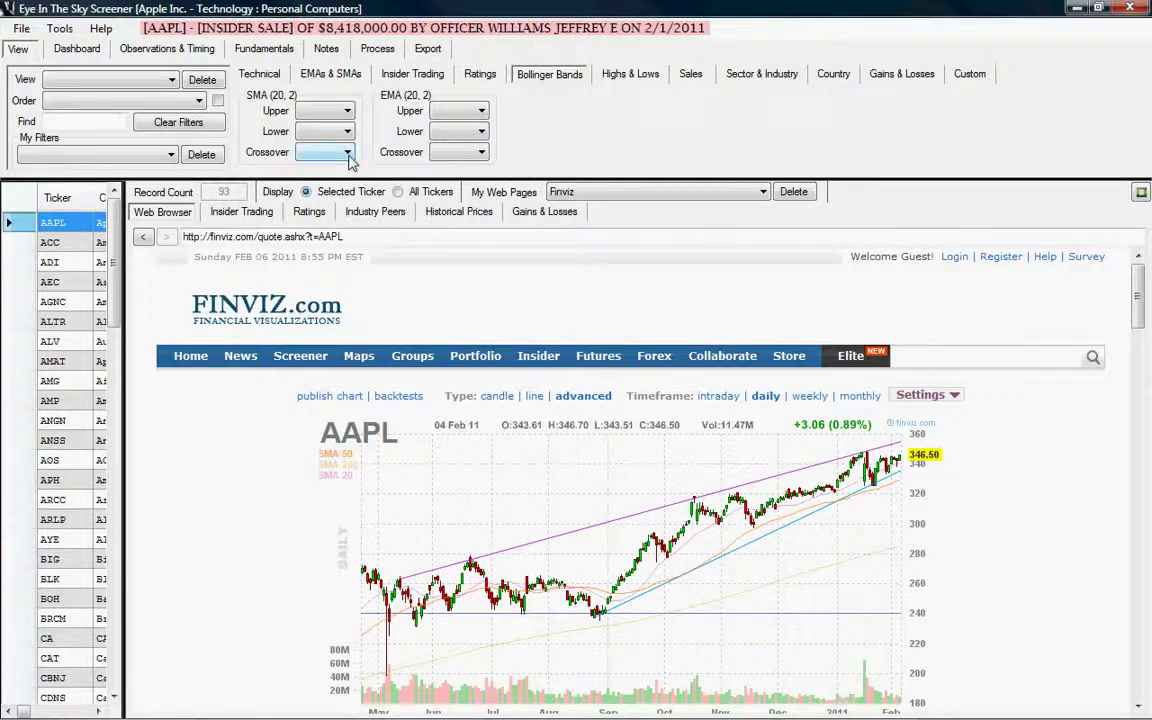
left_click(349, 158)
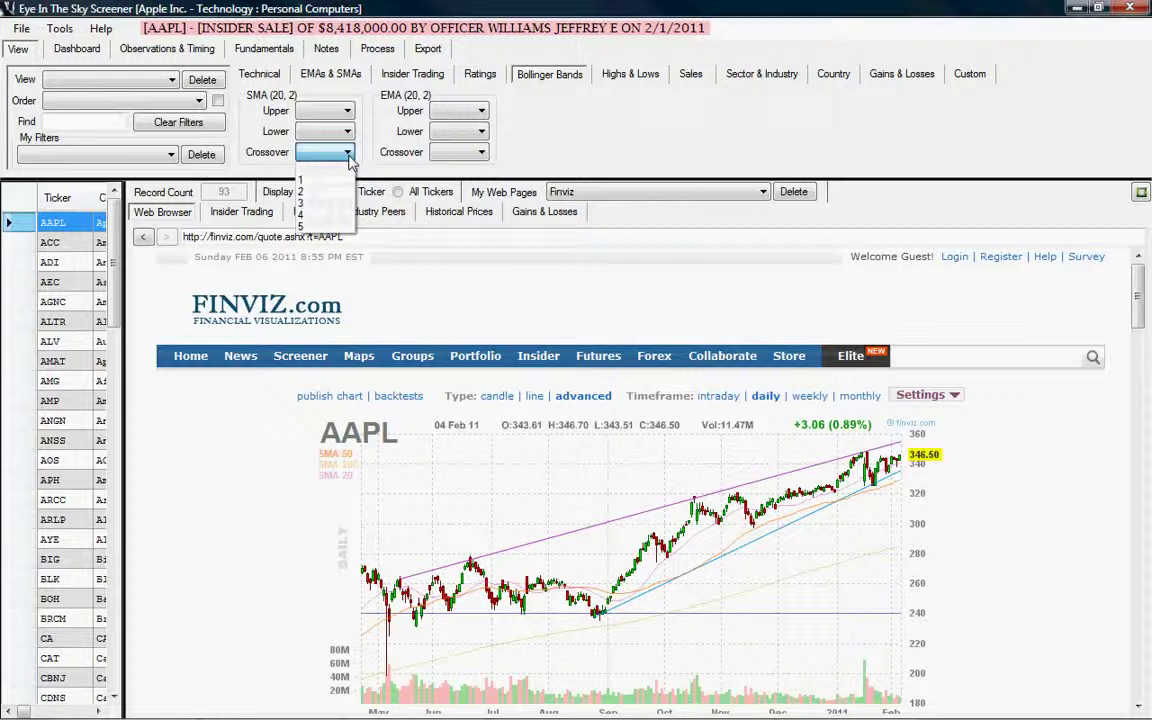
left_click(349, 158)
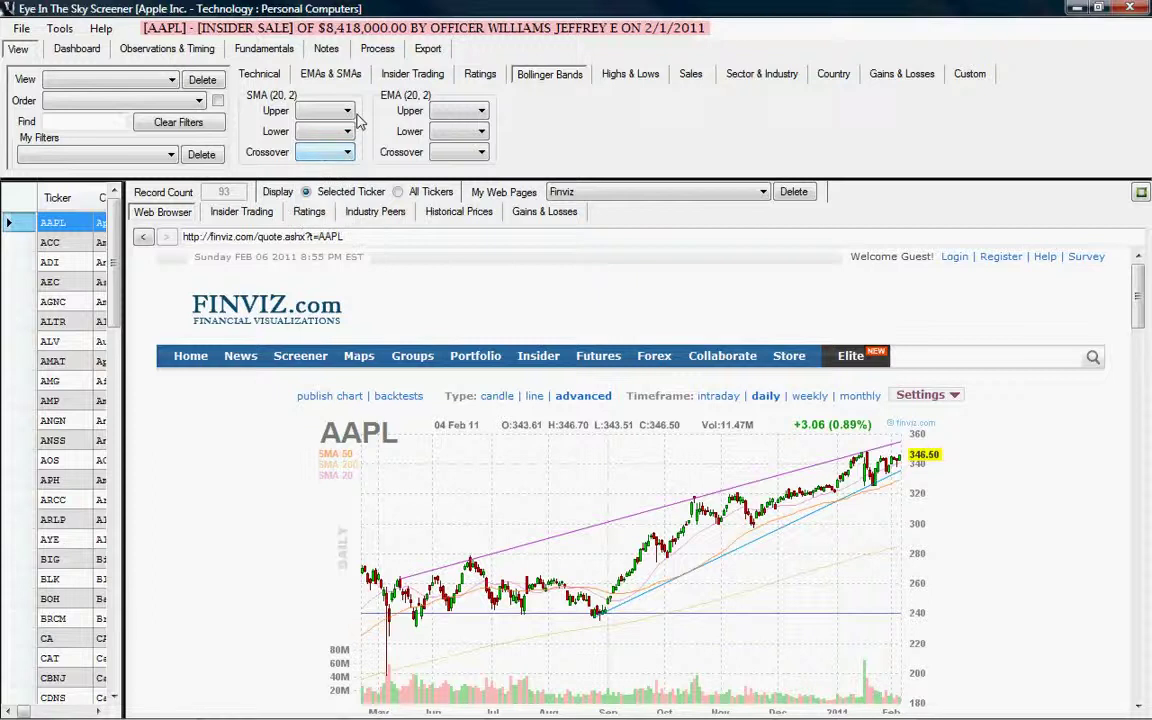
left_click(349, 112)
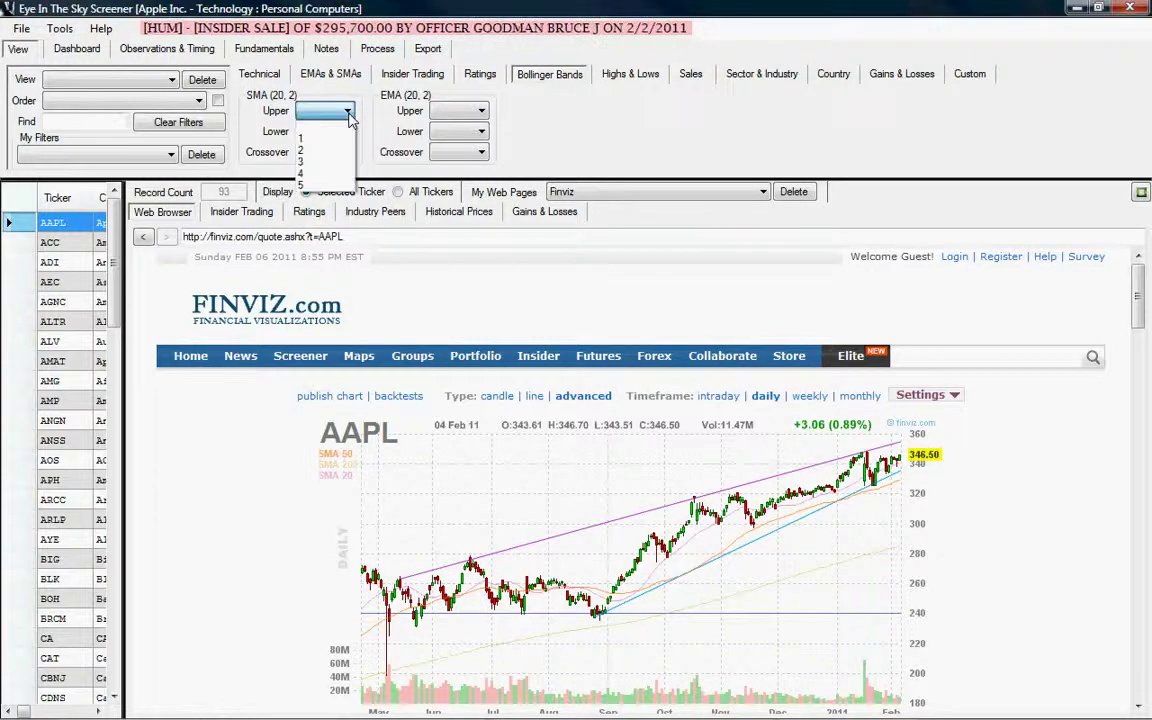
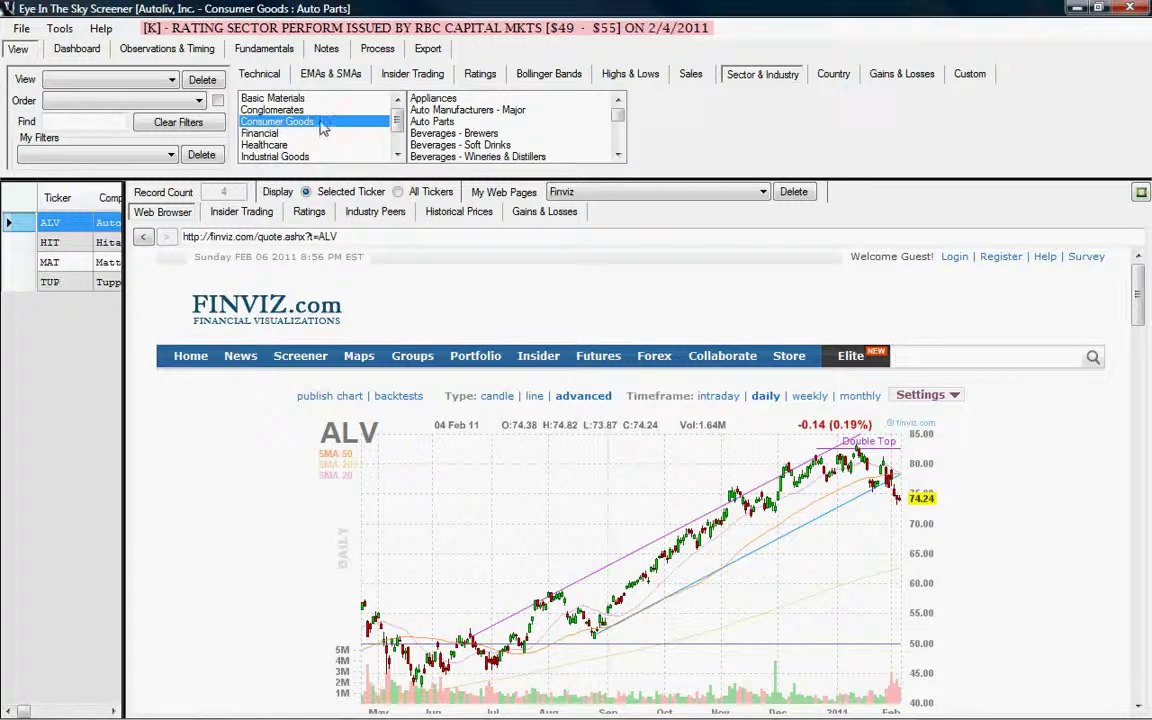
Step: Add the Financial sector to the Consumer Goods selection and restrict the country to Brazil
left_click(300, 133, "ctrl")
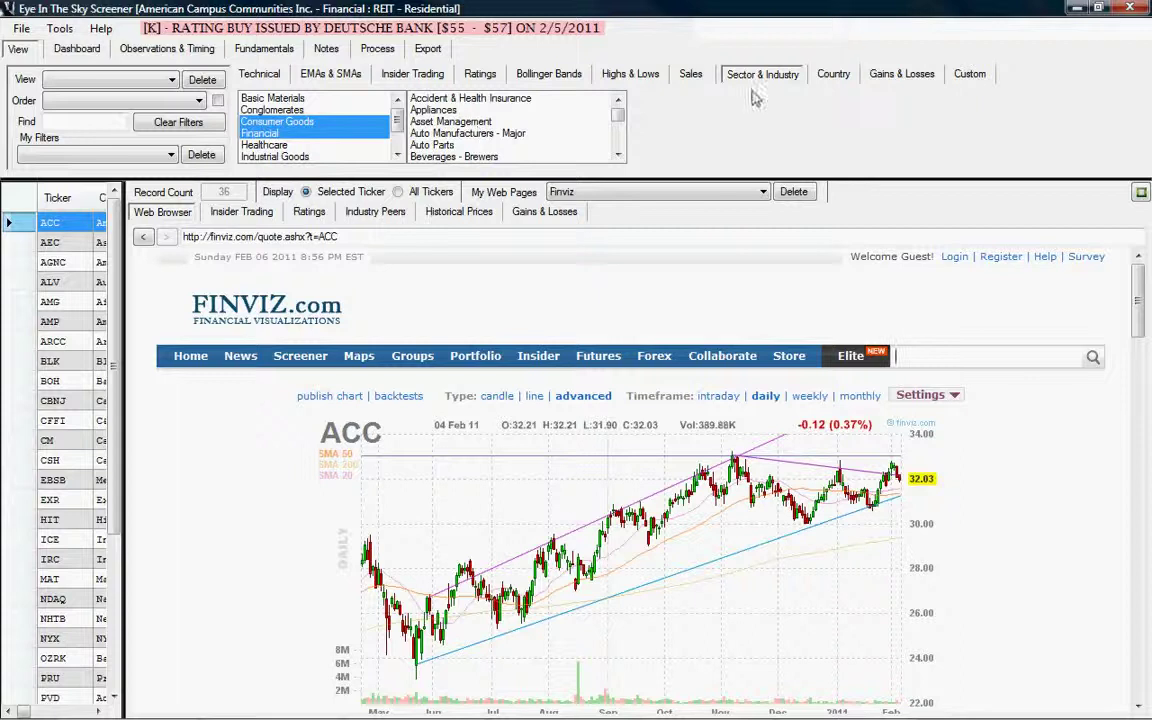
left_click(838, 78)
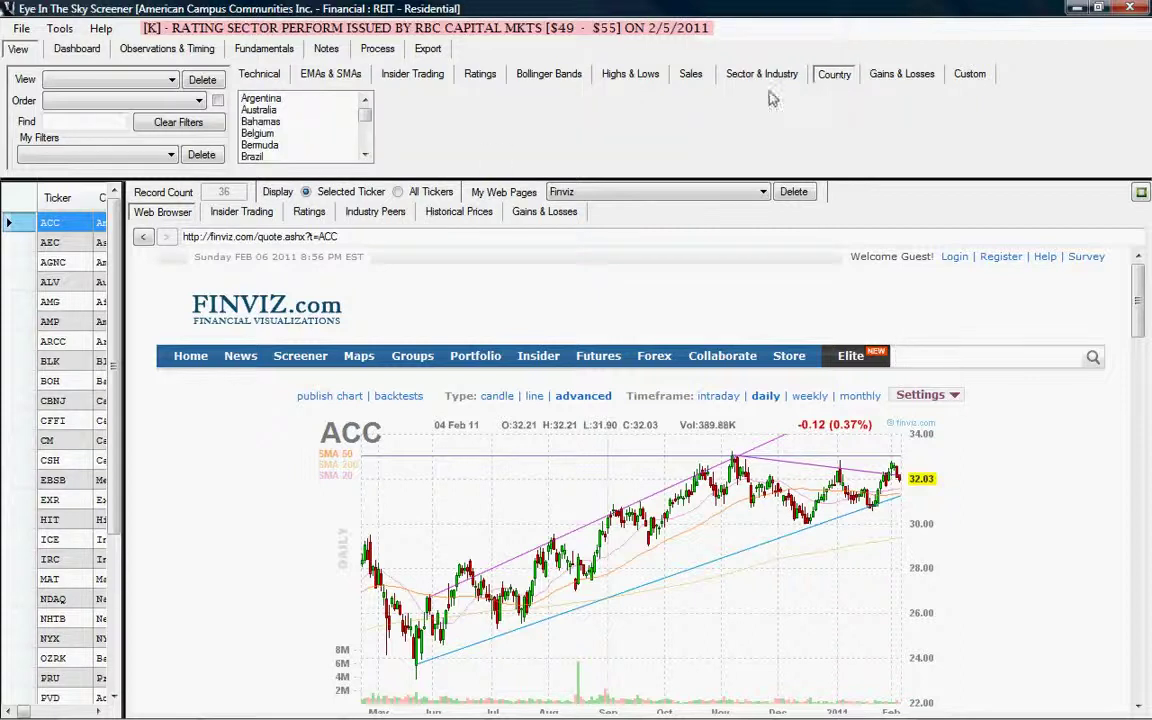
left_click(262, 157)
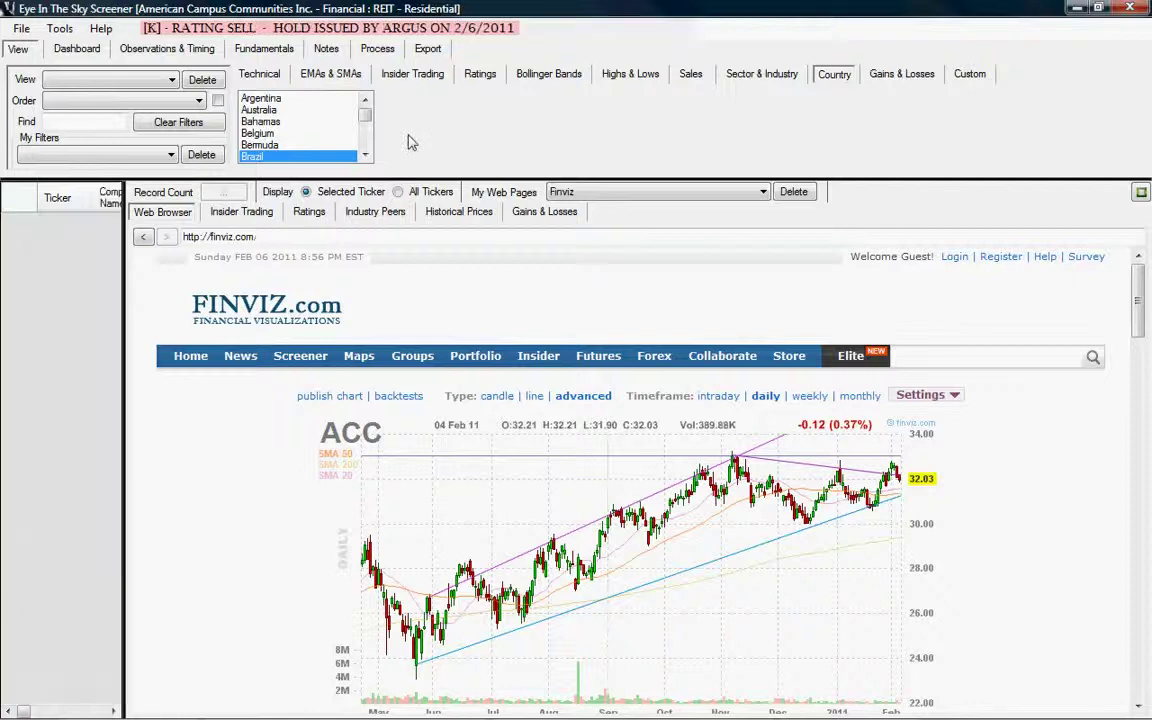
Step: Switch the country filter from Brazil to China
left_click(366, 143)
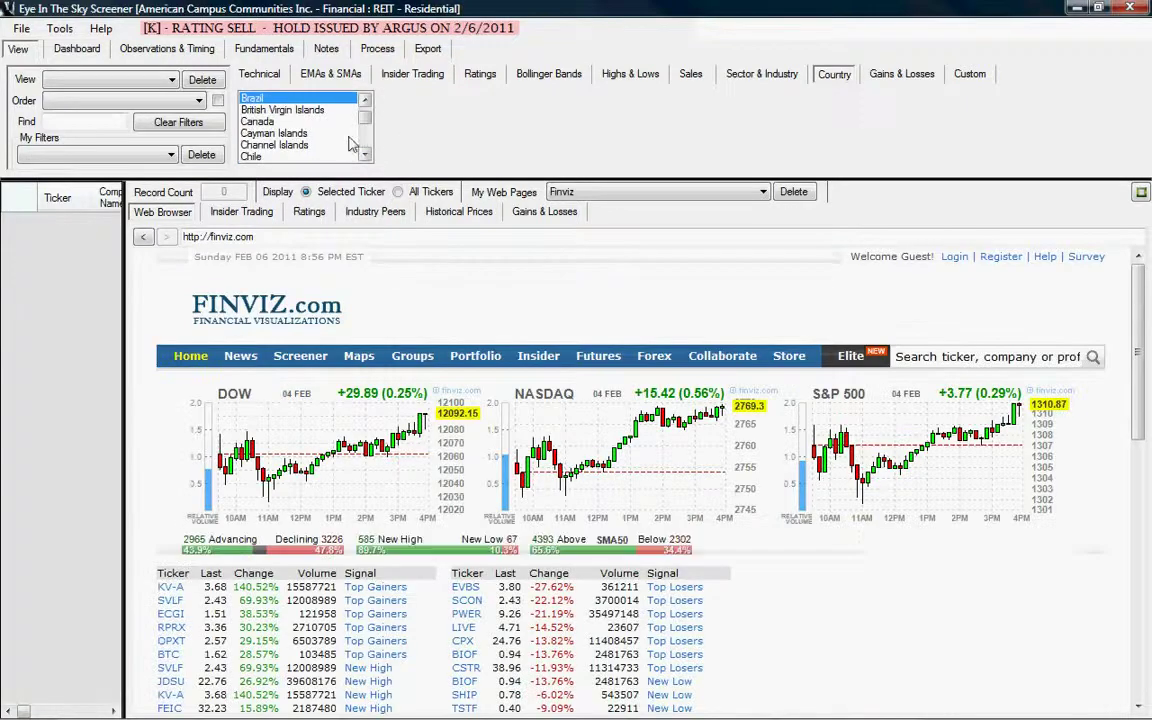
left_click(364, 155)
left_click(364, 155)
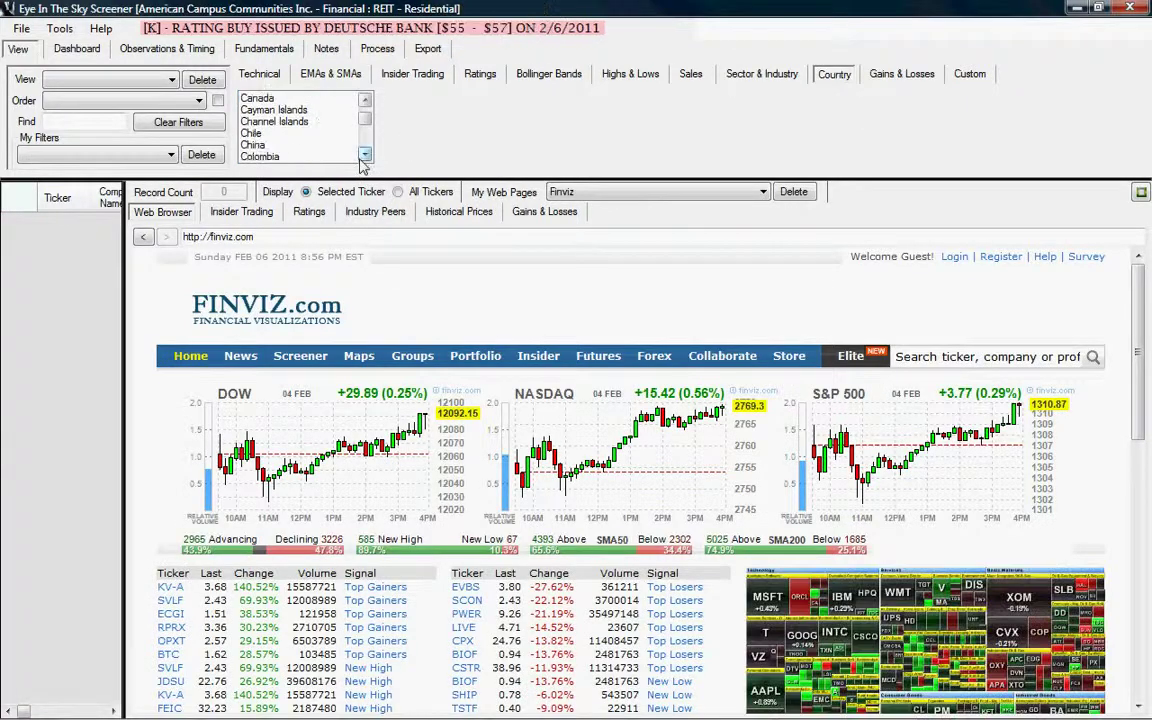
left_click(266, 146)
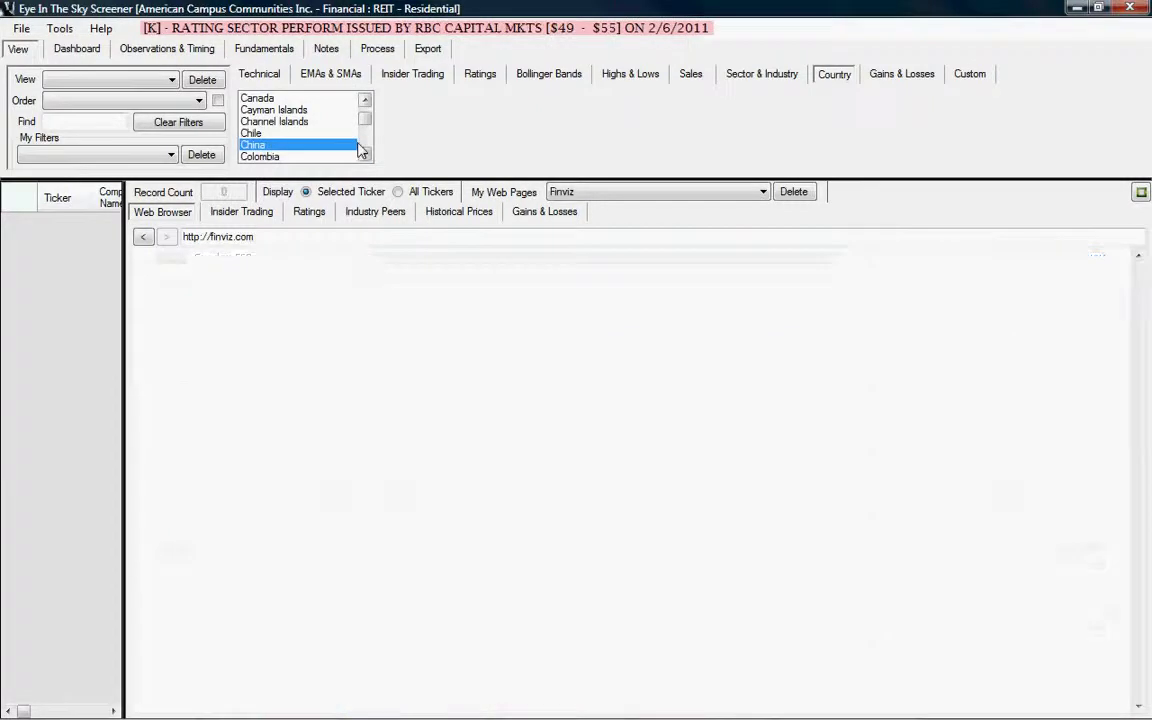
Step: Clear all filters and restrict the full stock list to companies from China
left_click(160, 121)
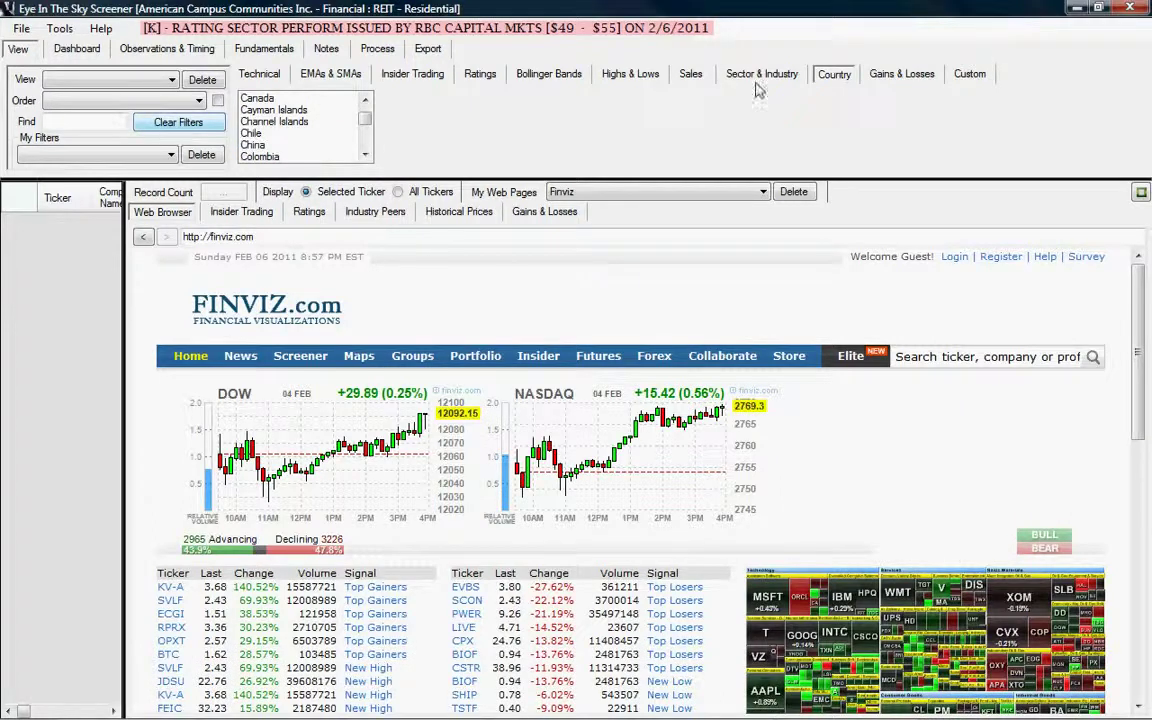
left_click(838, 78)
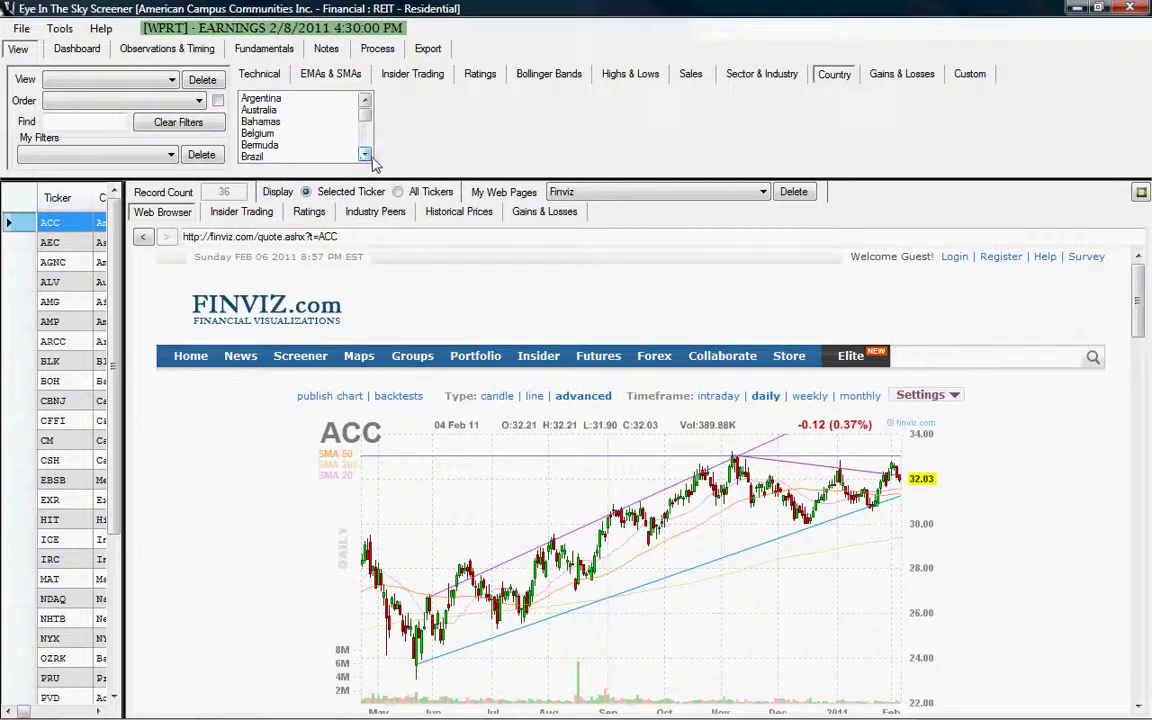
left_click(365, 154)
left_click(365, 154)
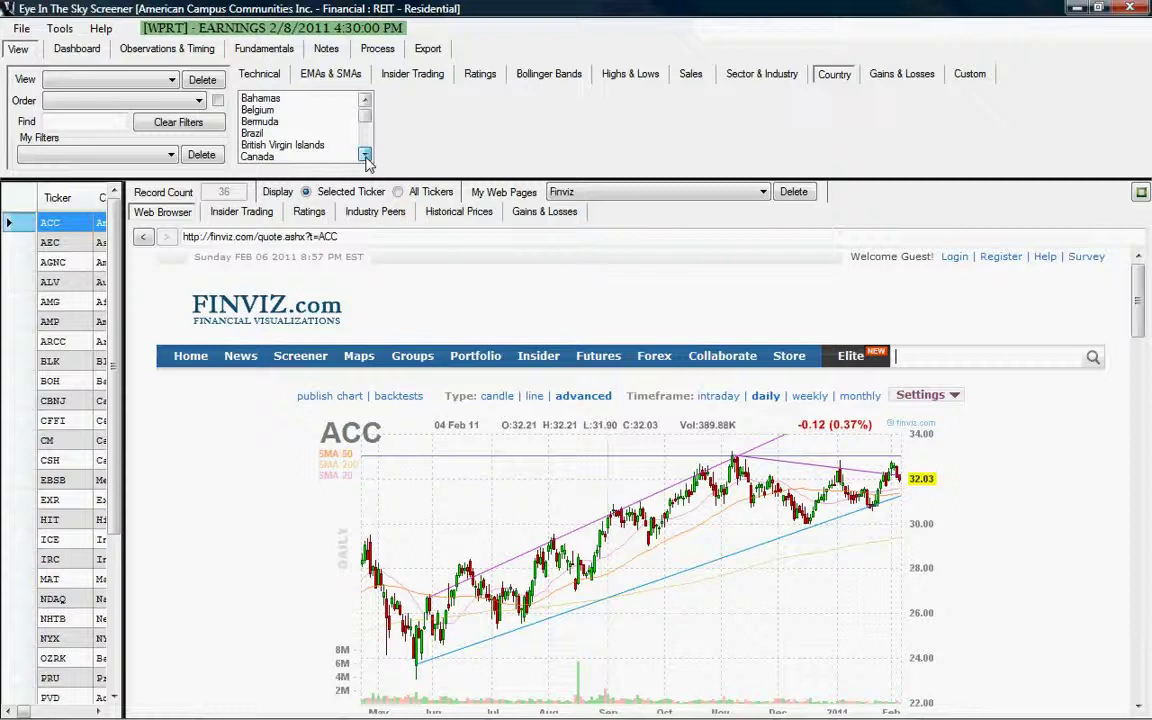
scroll(366, 157, "down", 2)
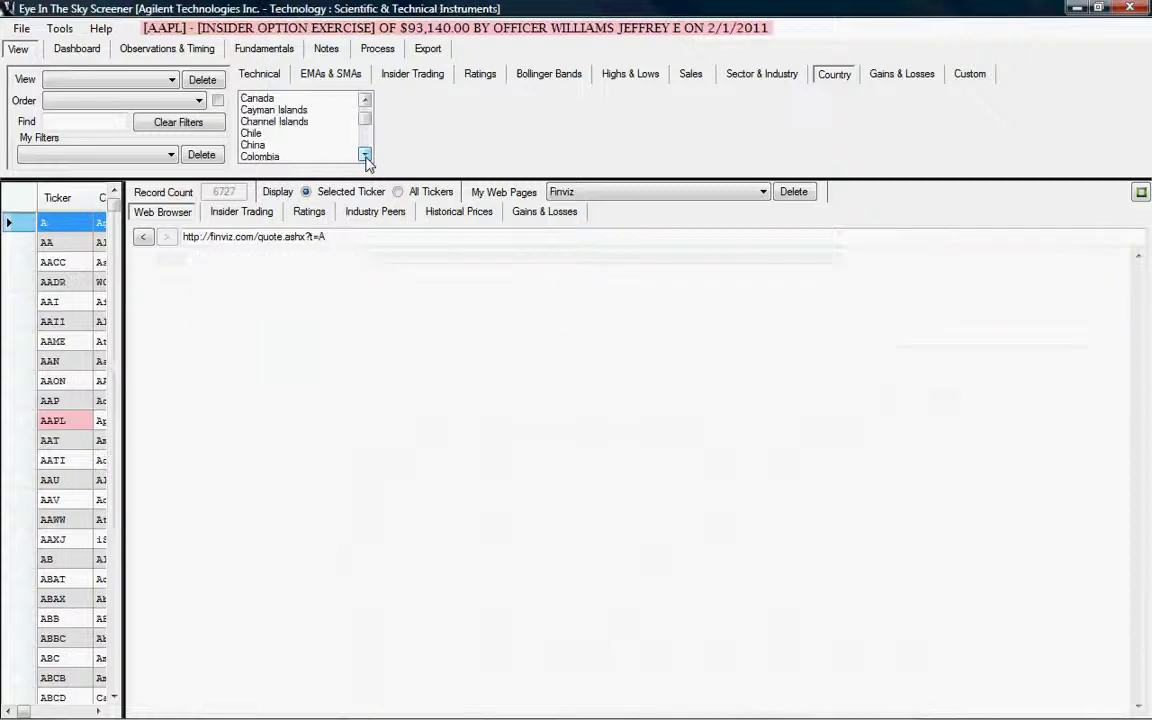
left_click(287, 147)
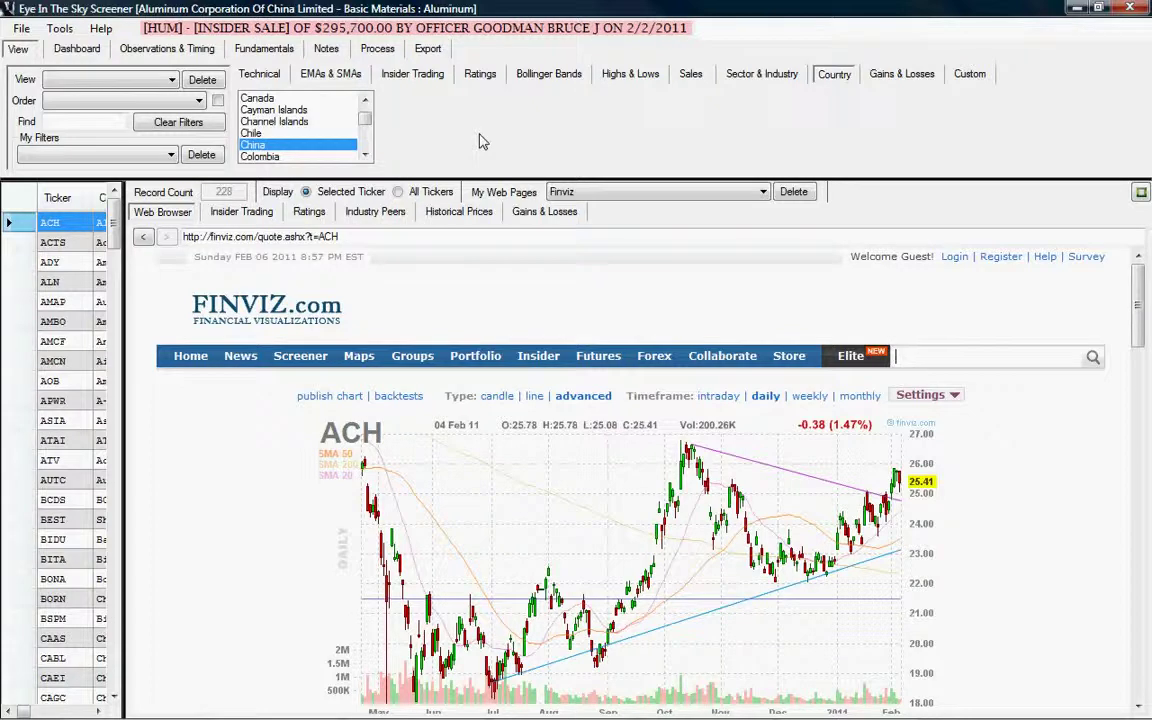
Step: Check the predefined date range options of the gains and losses filter
left_click(899, 76)
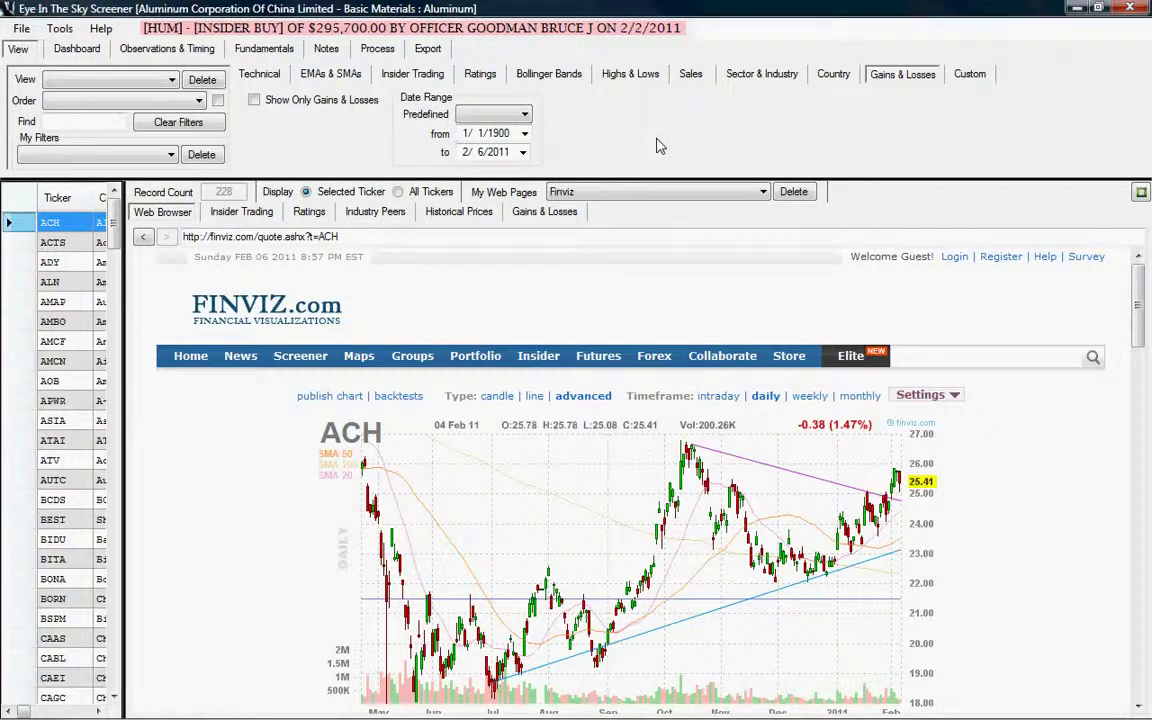
left_click(524, 115)
left_click(527, 117)
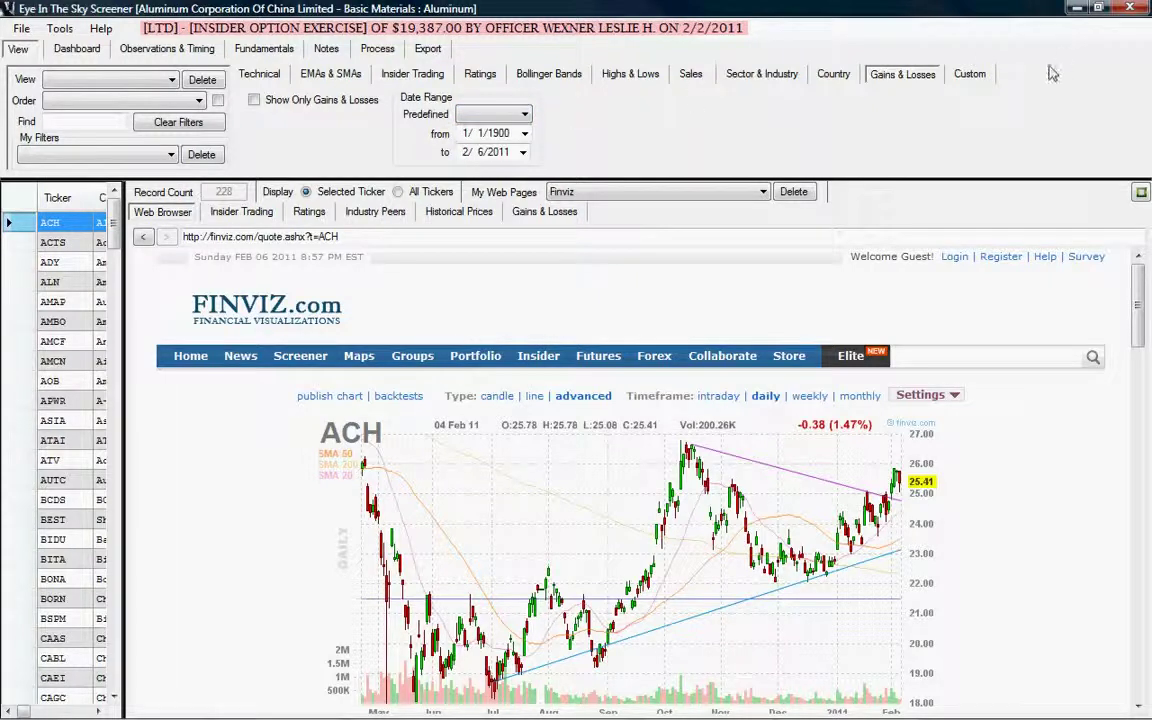
Step: Start a custom filter condition using Float Short as the field name
left_click(967, 74)
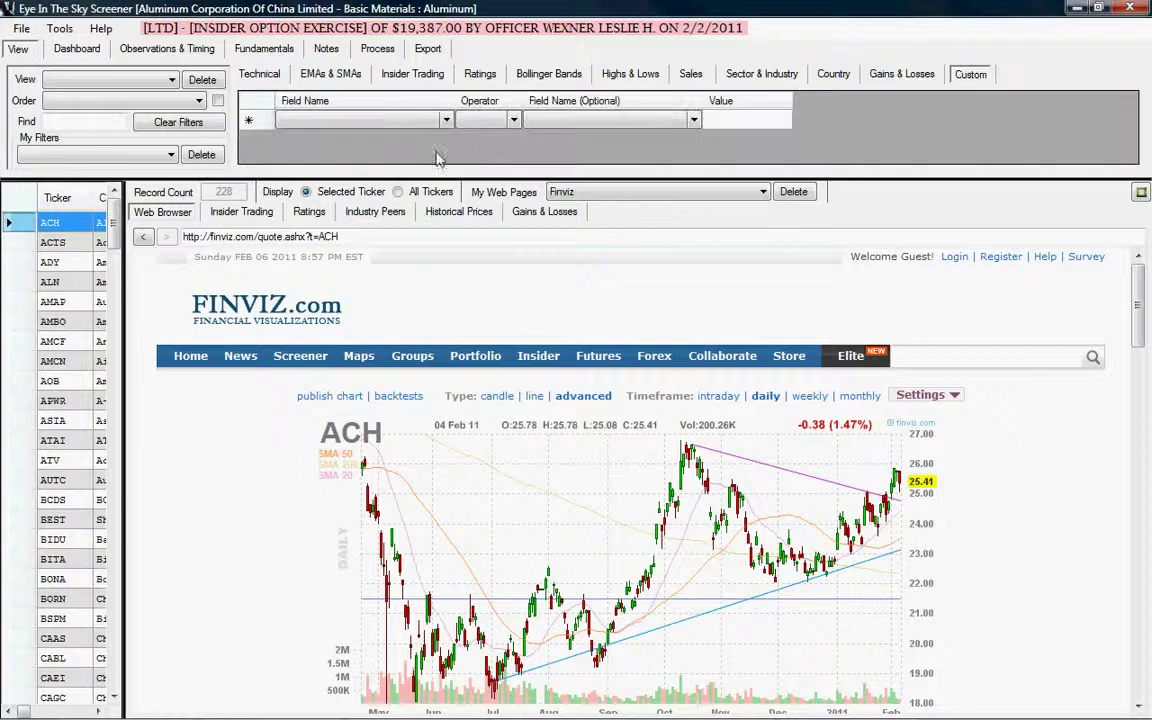
left_click(405, 121)
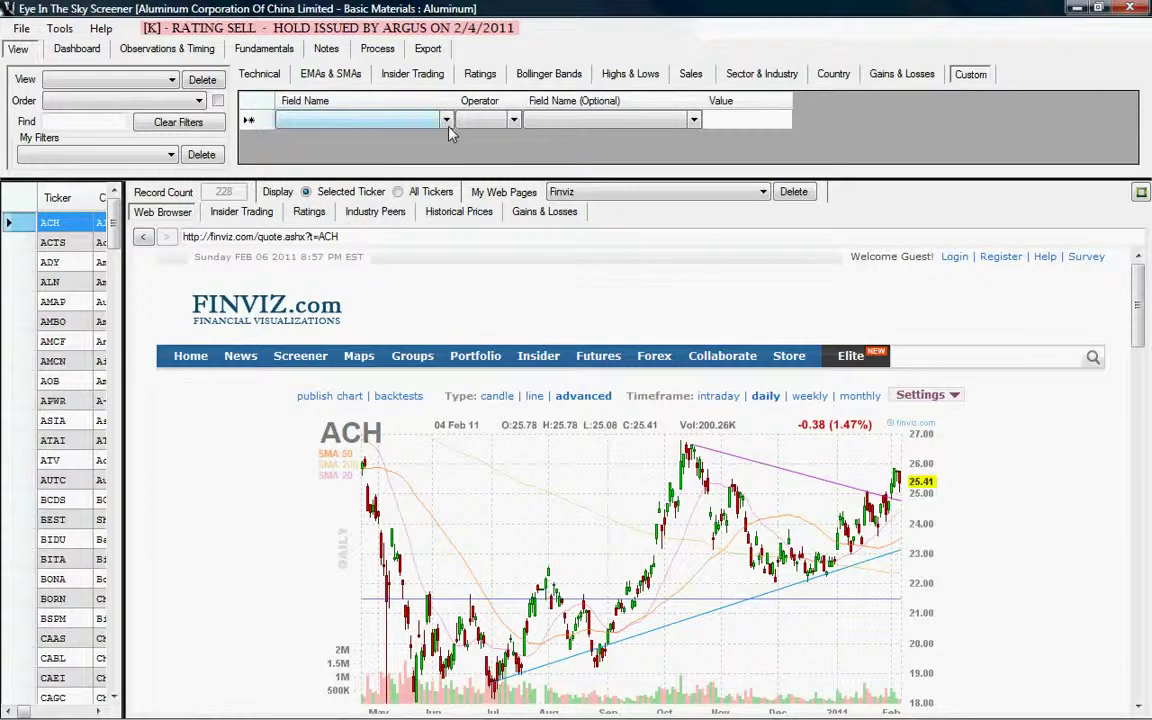
left_click(446, 121)
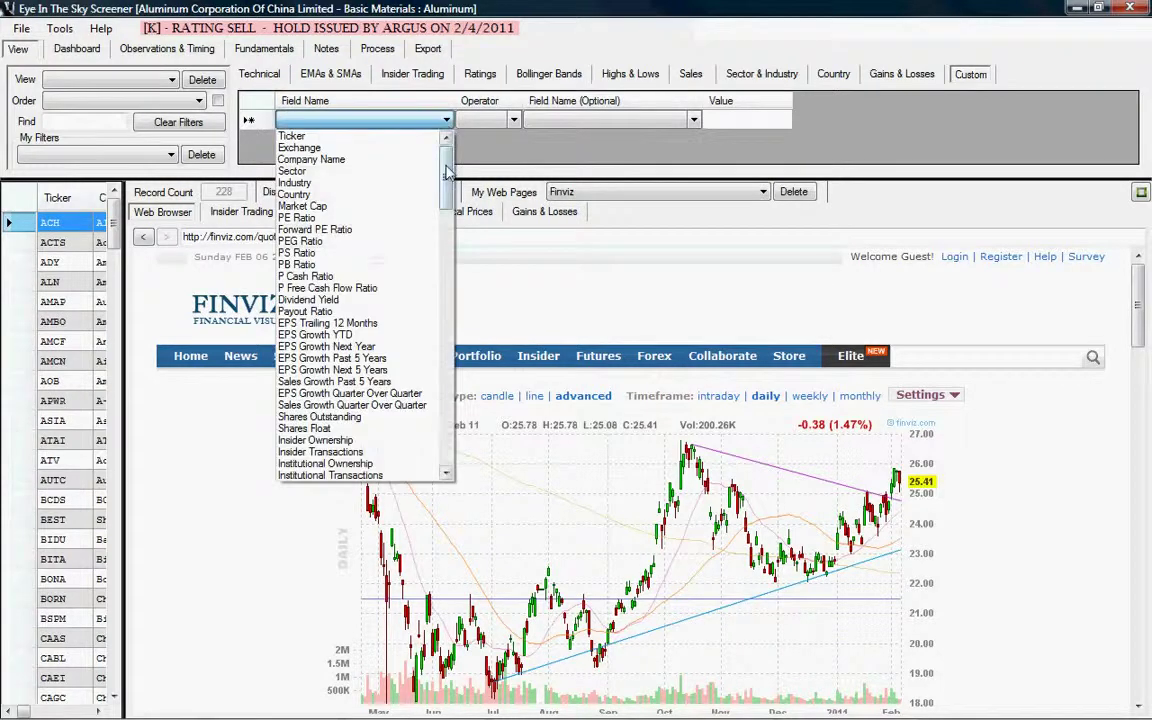
left_click_drag(447, 172, 507, 135)
left_click(468, 120)
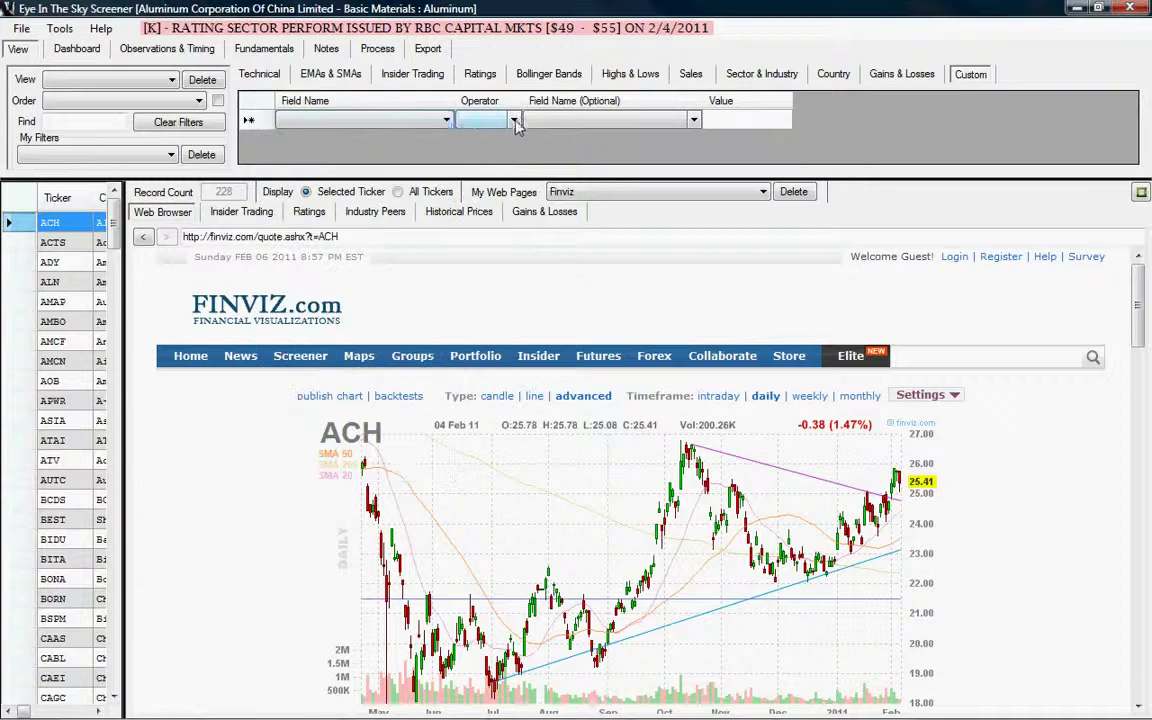
left_click(447, 120)
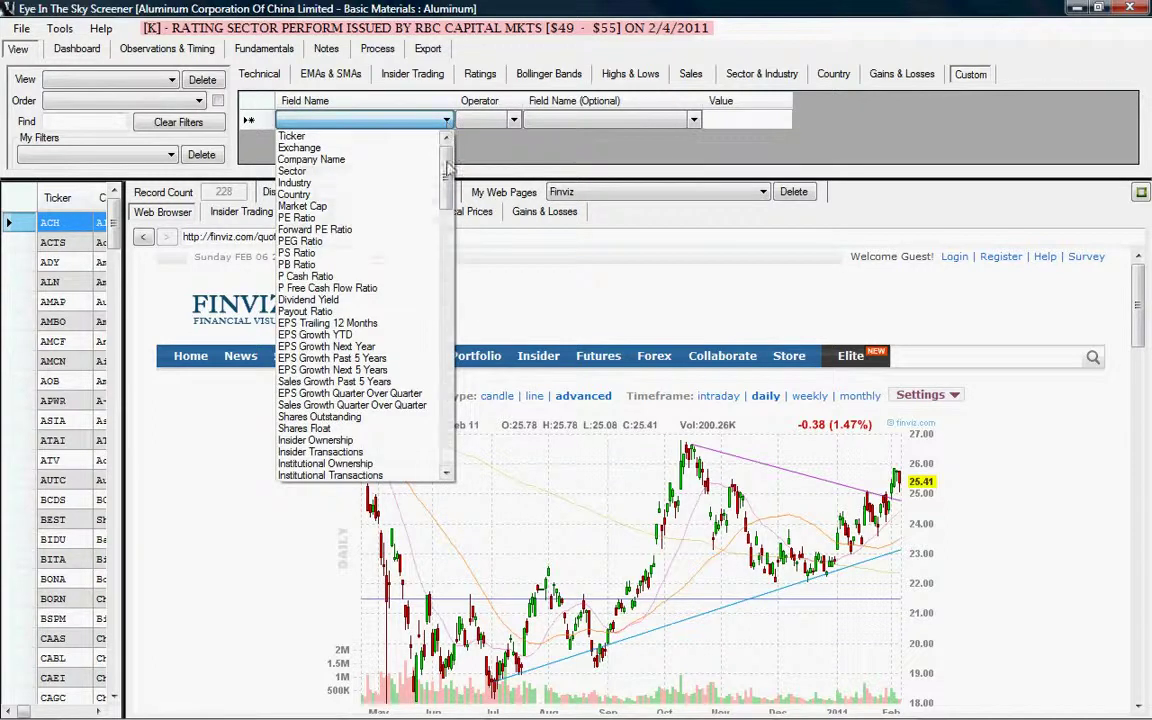
left_click_drag(448, 158, 450, 183)
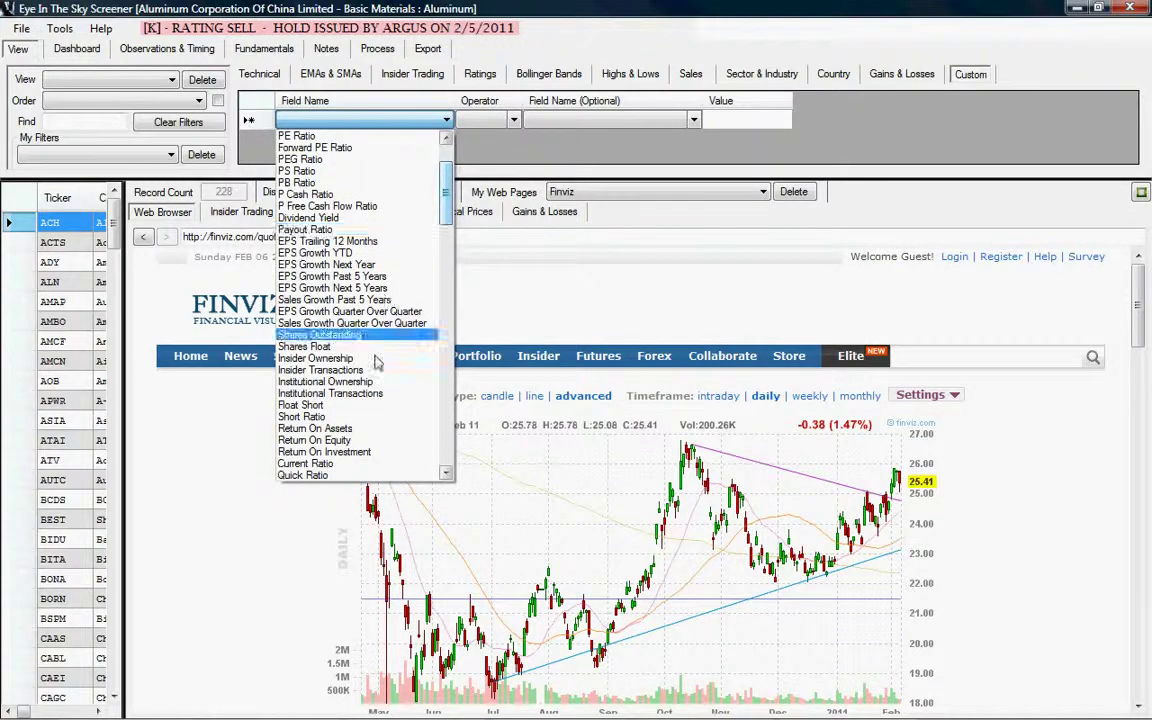
left_click(370, 405)
Step: Complete the Float Short condition with the operator < and the value 5
left_click(514, 121)
left_click(514, 121)
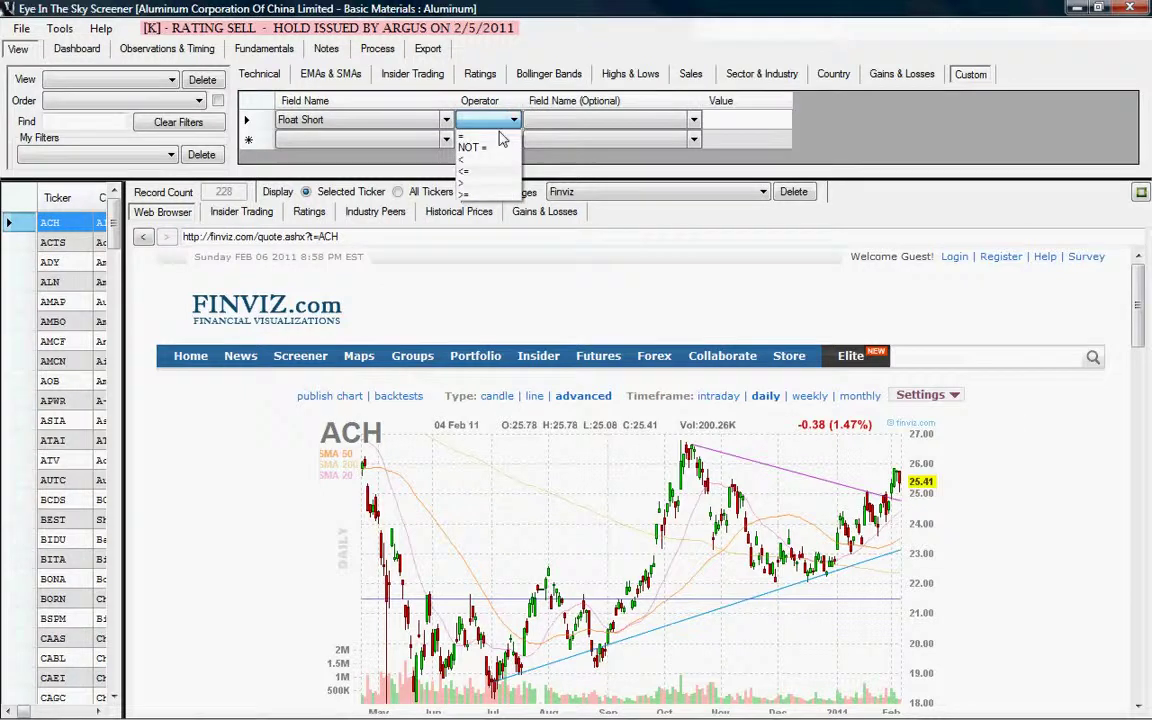
left_click(440, 158)
left_click(731, 124)
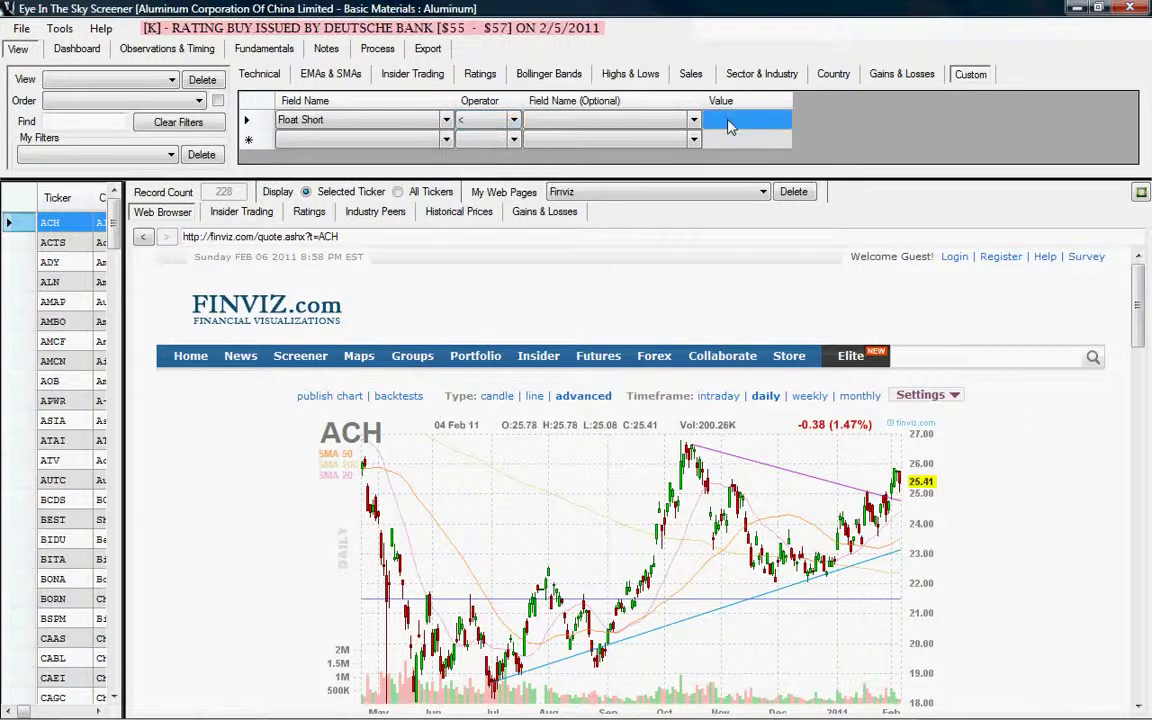
type("5")
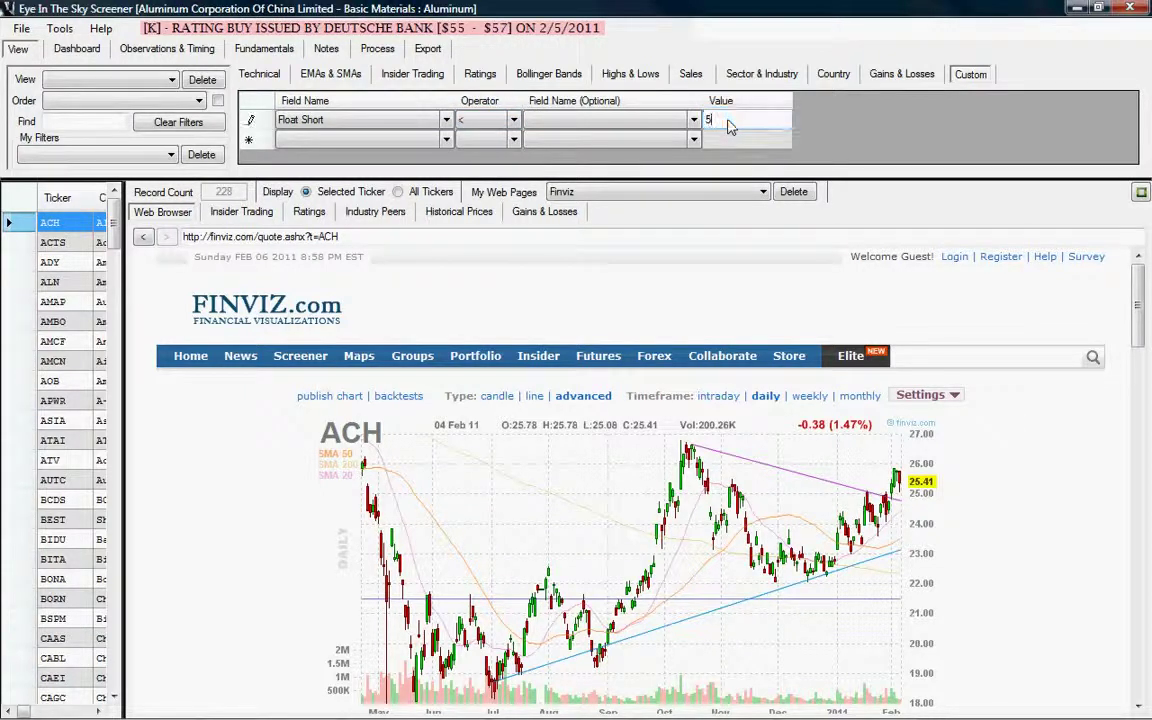
key("Tab")
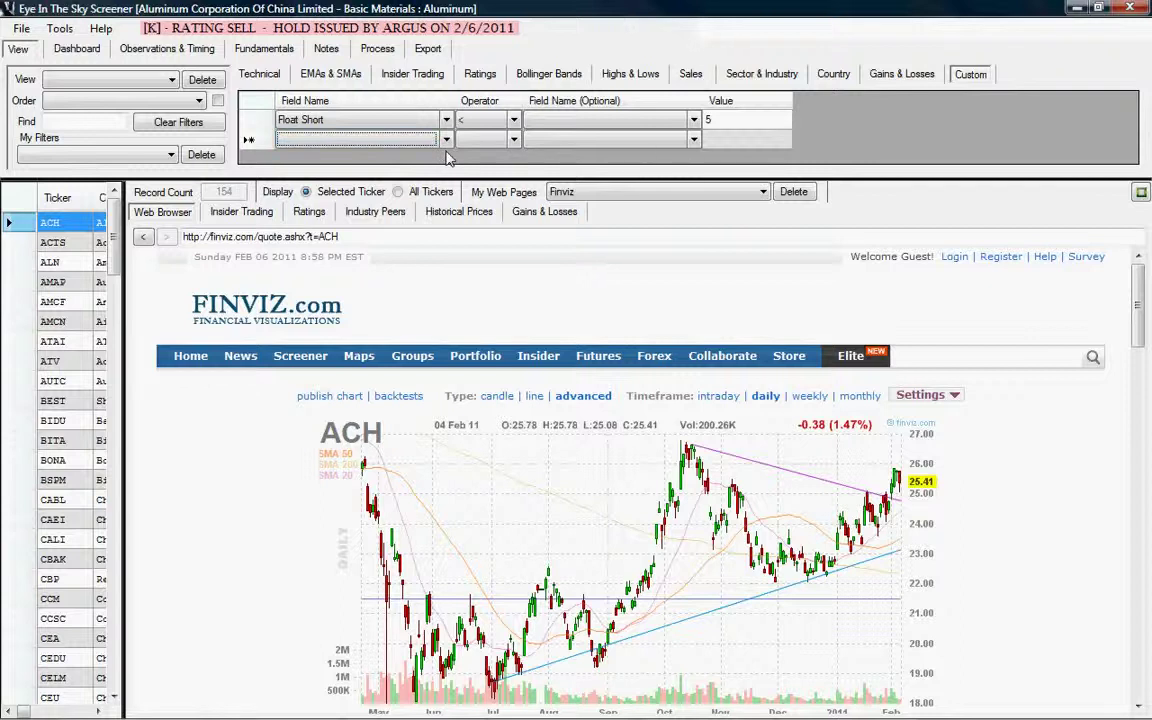
Step: Save the current filter combination as a new saved filter named Demonstration
left_click(160, 154)
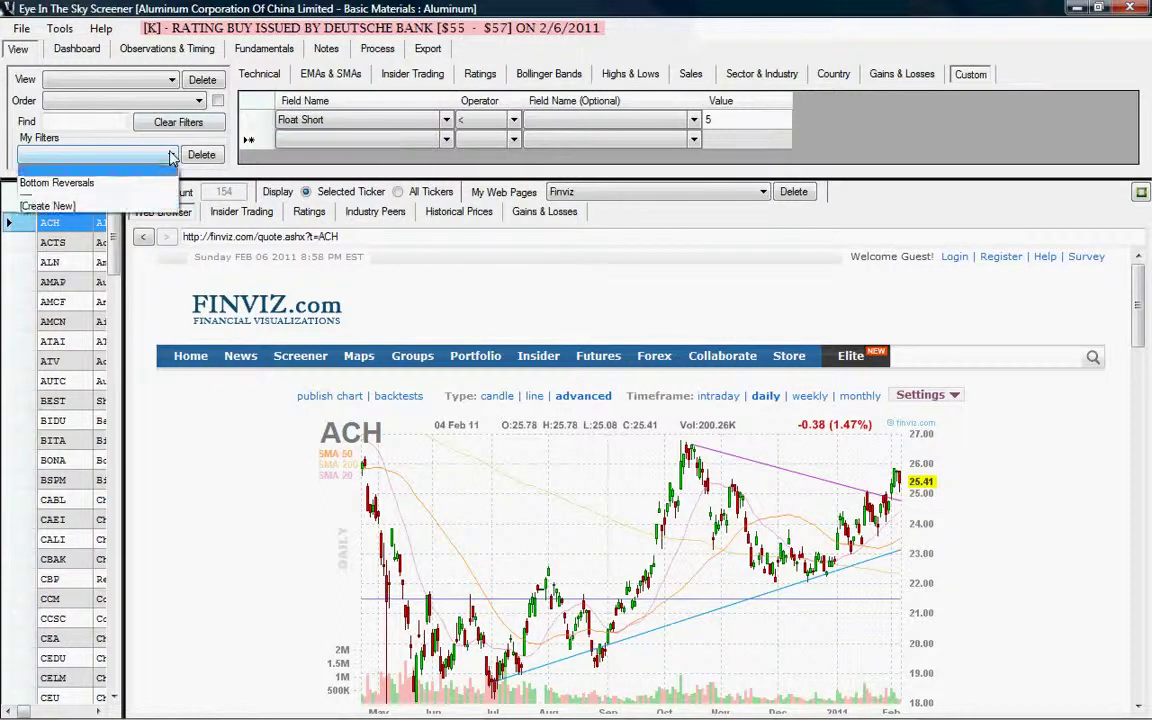
left_click(95, 203)
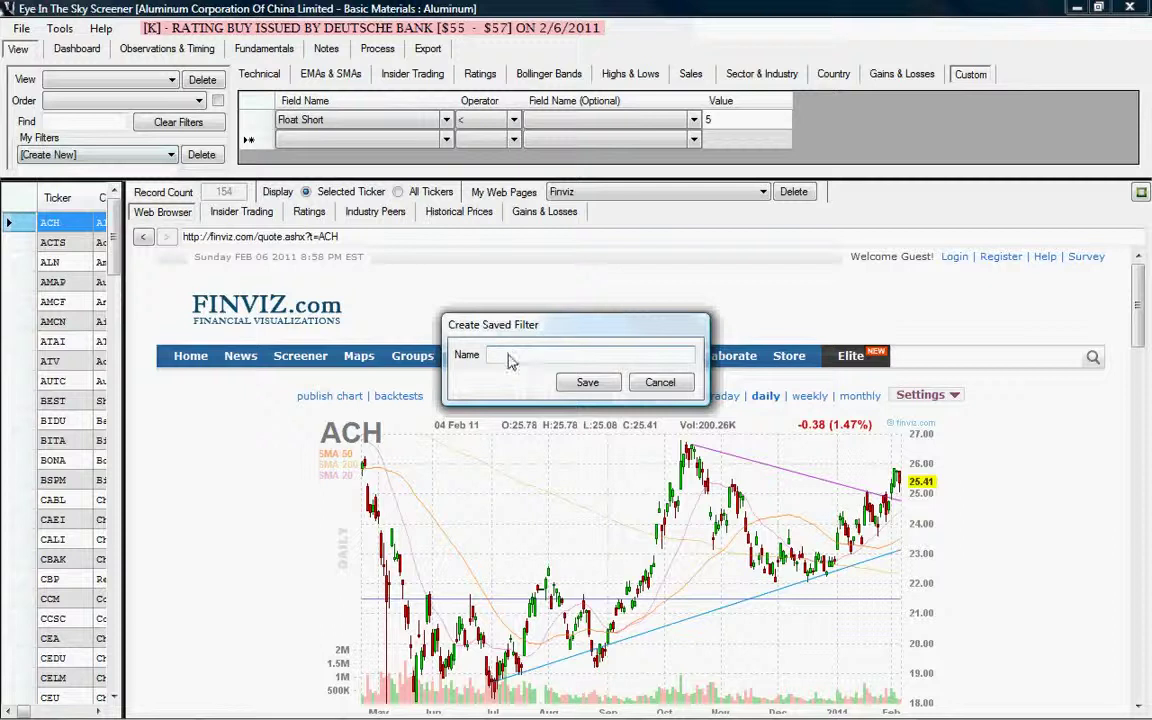
type("Demonstration")
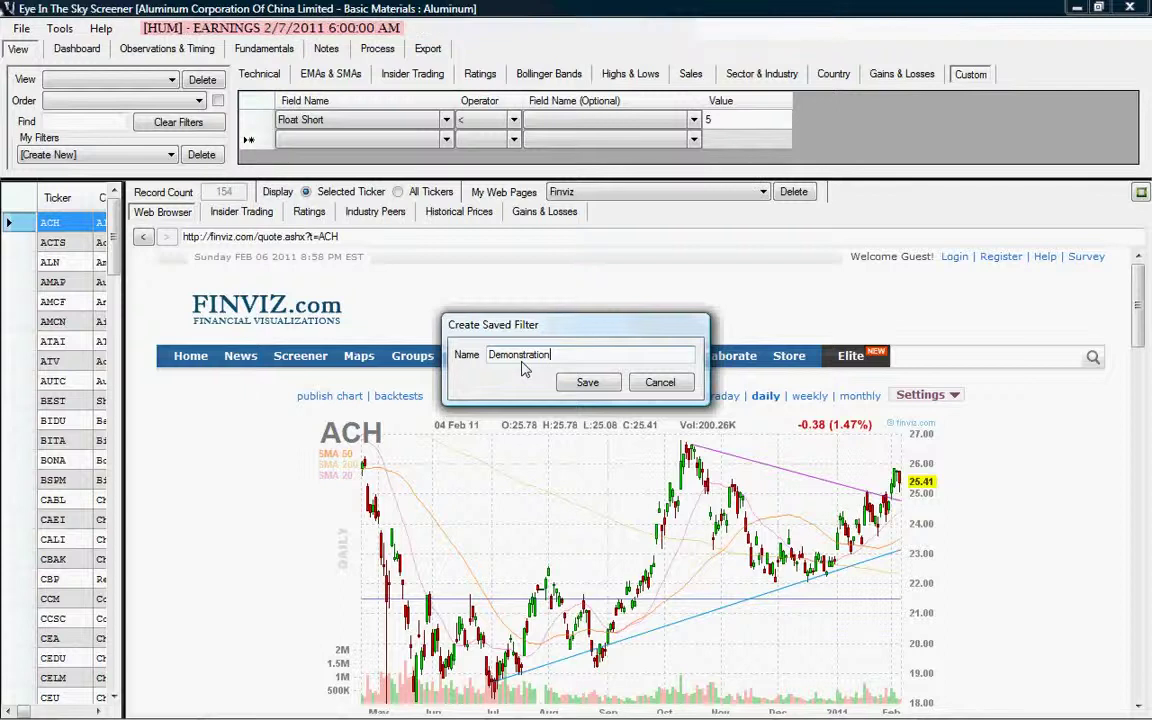
left_click(585, 388)
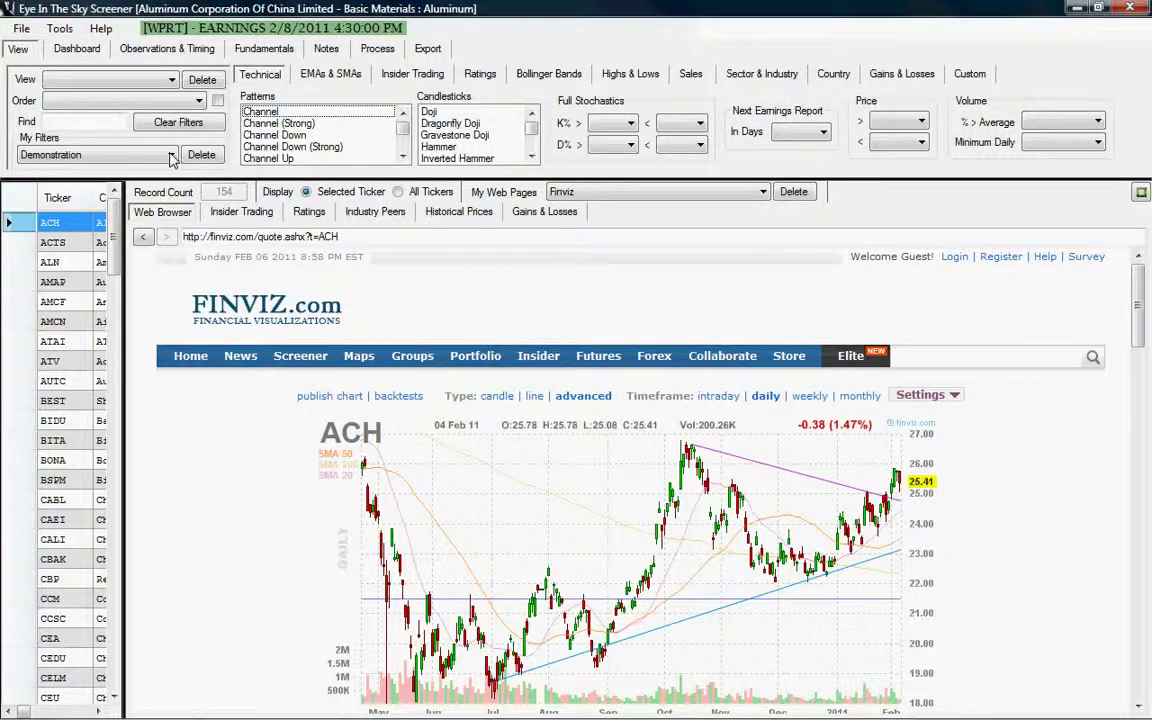
Step: Select the saved filter Demonstration and clear all filters
left_click(171, 156)
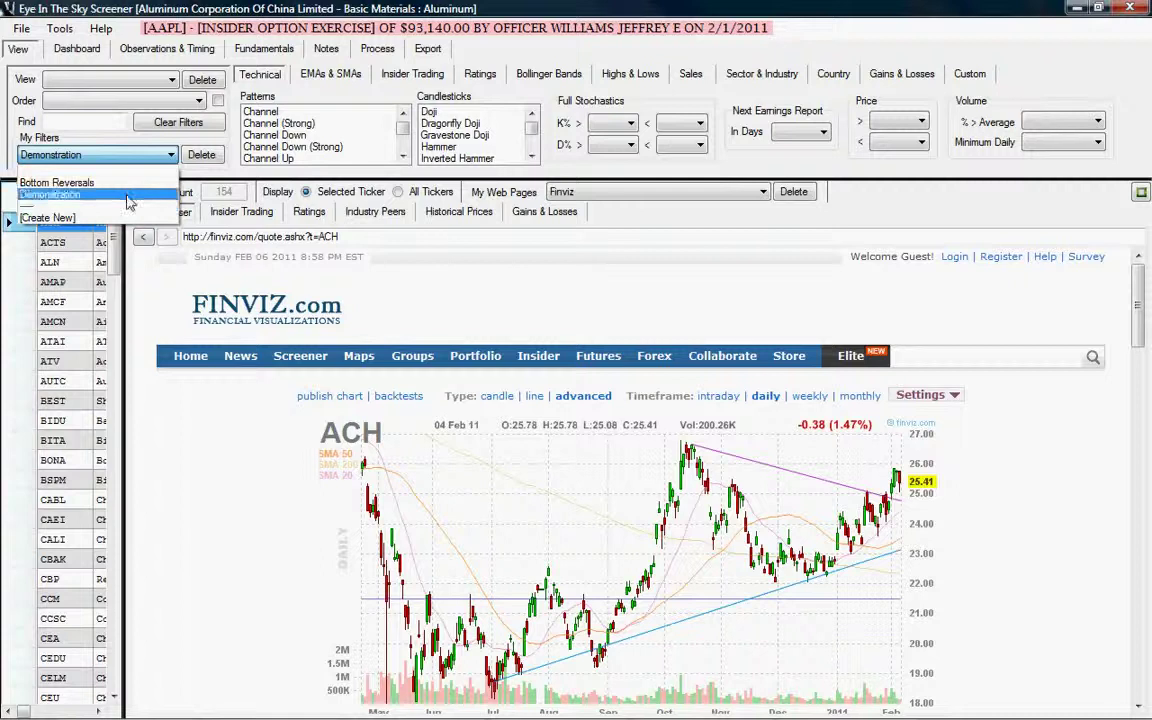
left_click(60, 194)
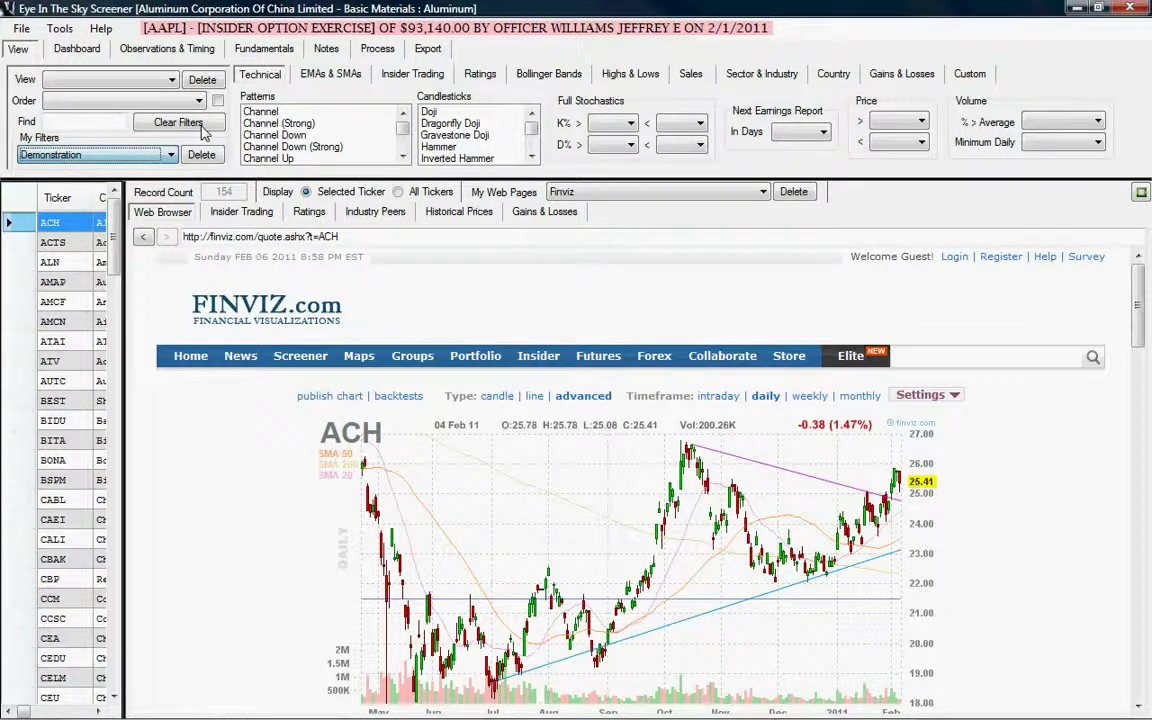
left_click(201, 128)
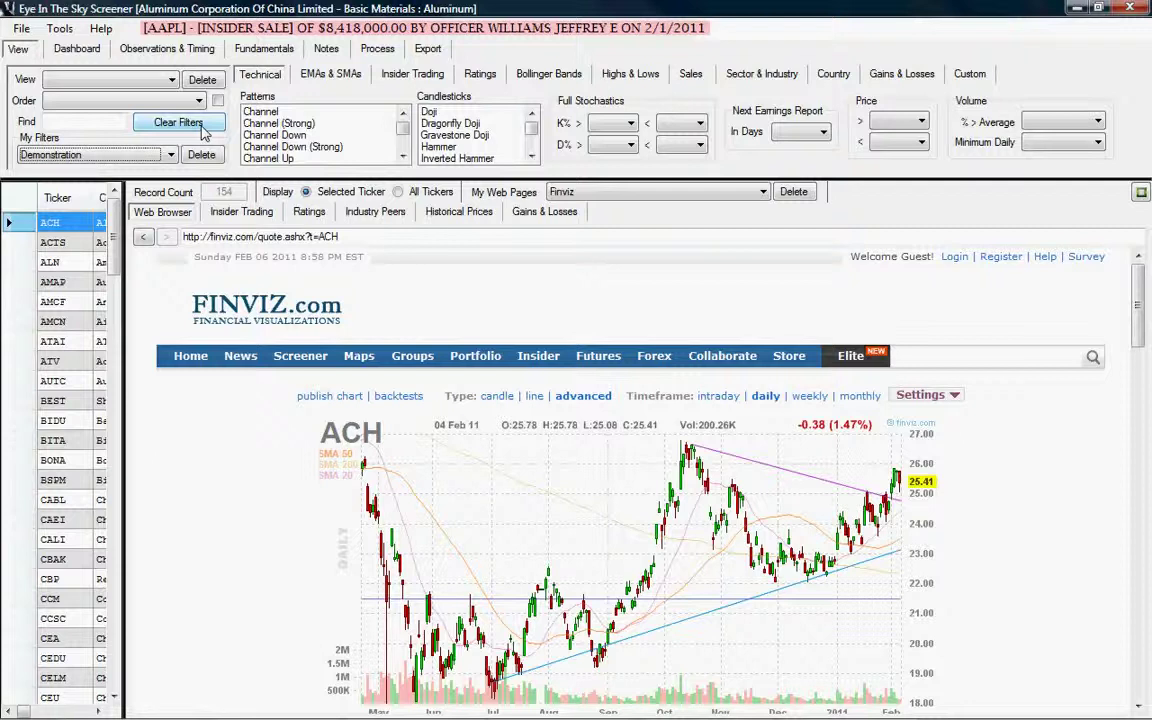